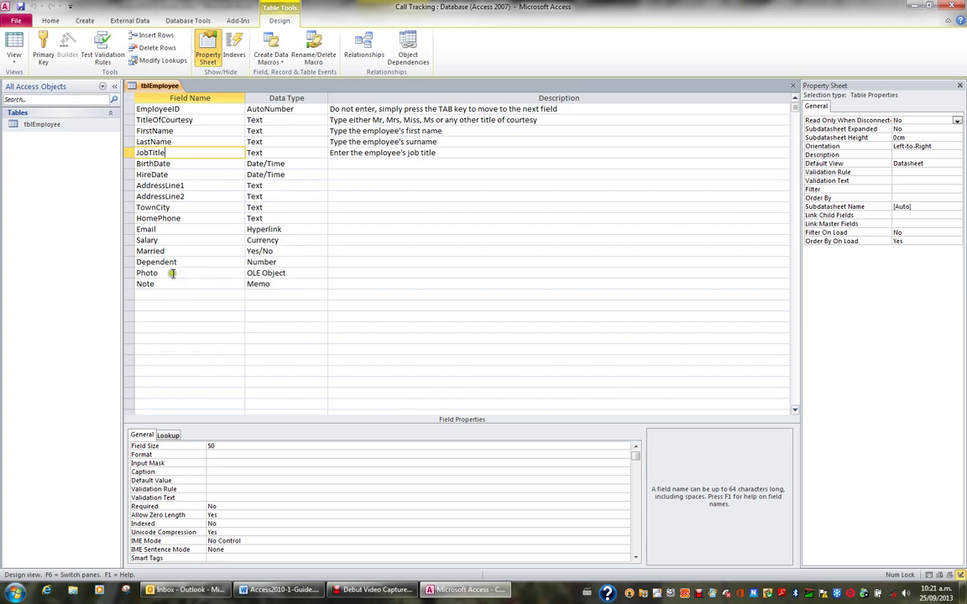
Review the tblEmployee column headings in Datasheet view from EmployeeID through Note, and return to Design view.
{"action": "left_click", "coordinate": [162, 284]}
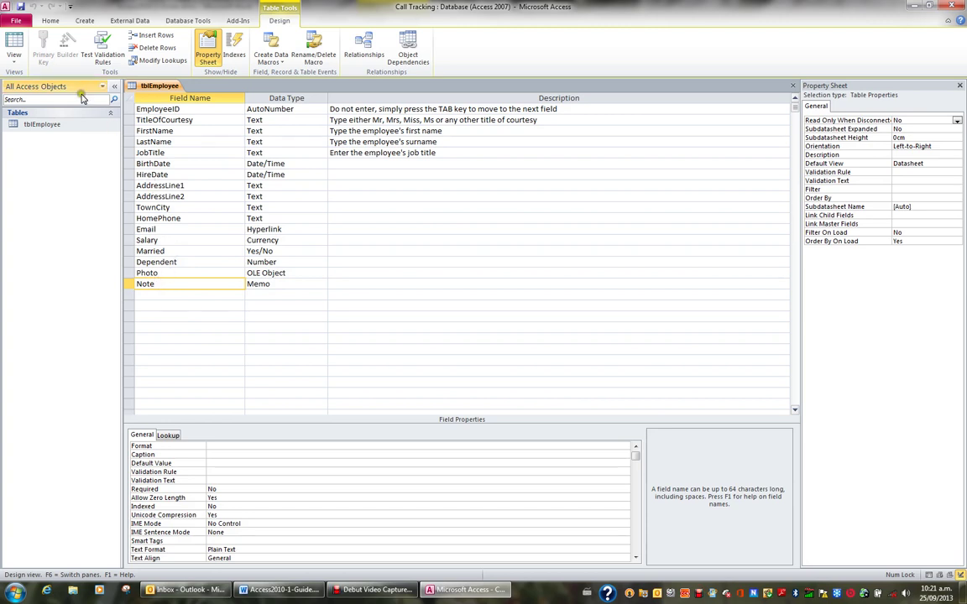
{"action": "left_click", "coordinate": [11, 42]}
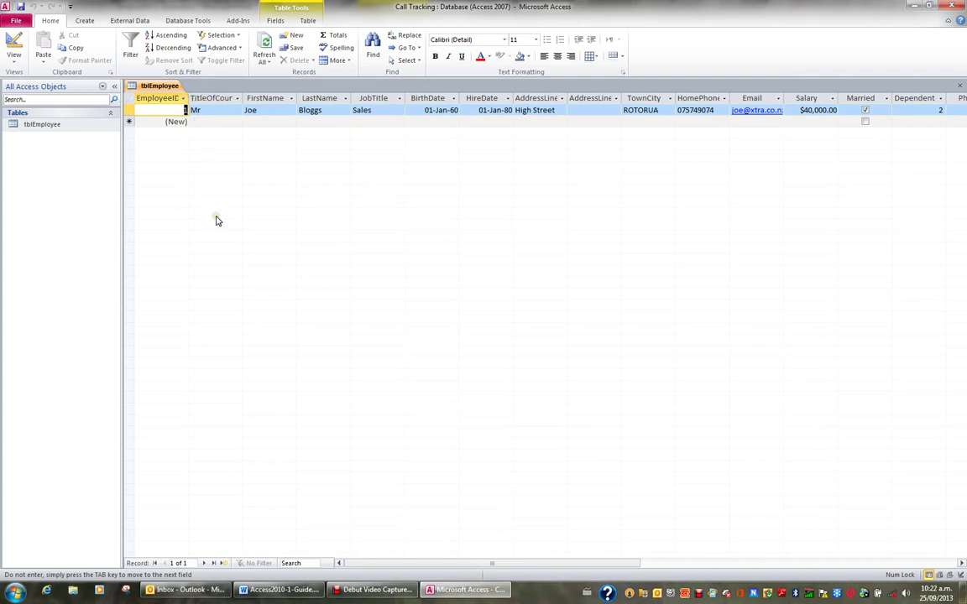
{"action": "key", "text": "Tab"}
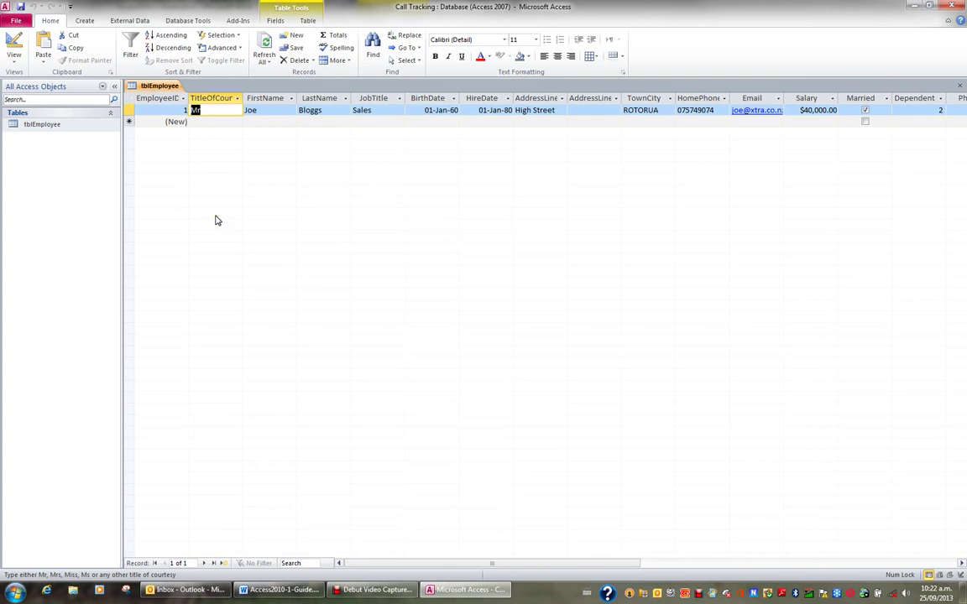
{"action": "key", "text": "End"}
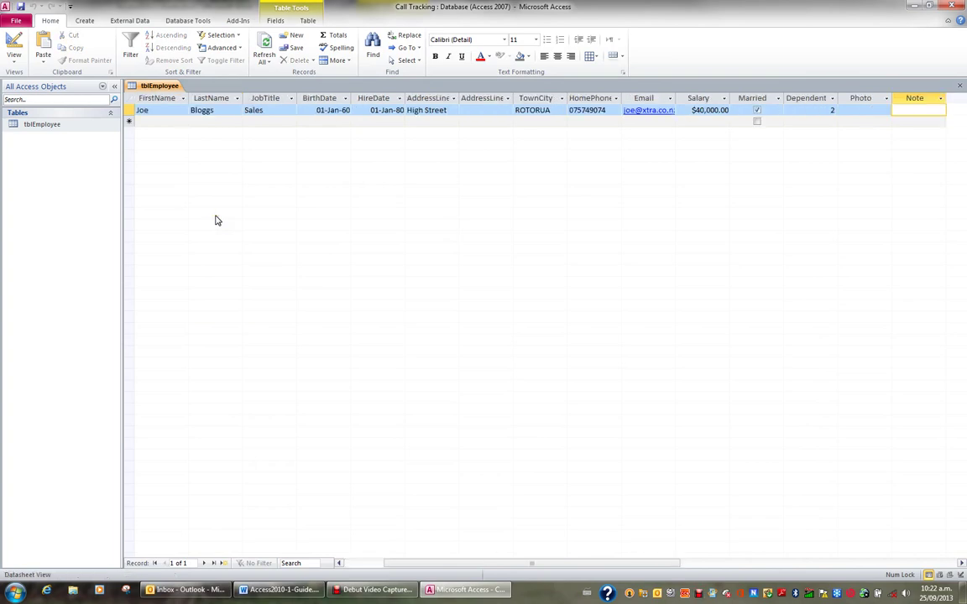
{"action": "left_click", "coordinate": [15, 48]}
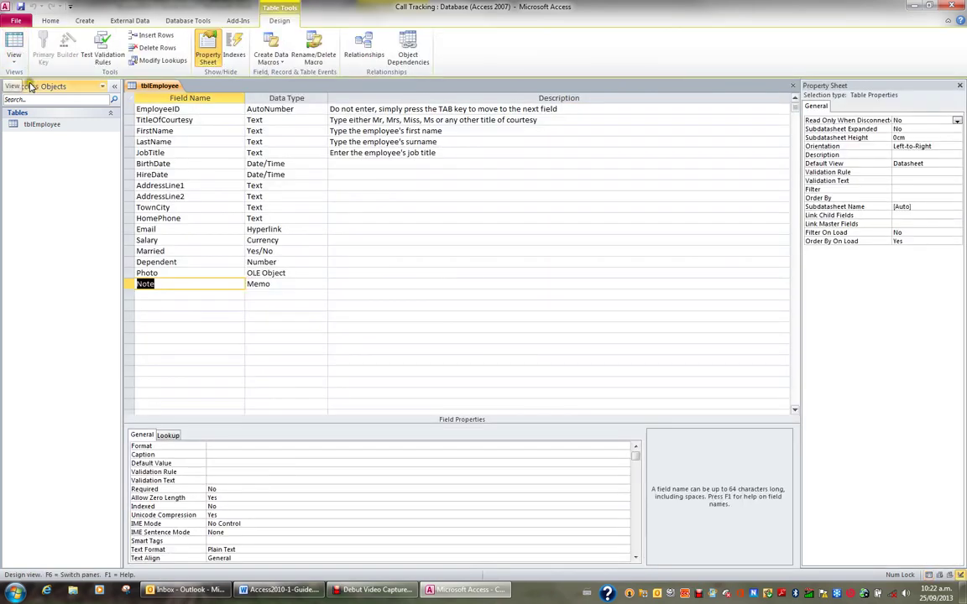
Set the Note field's caption to "Notes" and the Dependent field's caption to "Children".
{"action": "left_click", "coordinate": [218, 454]}
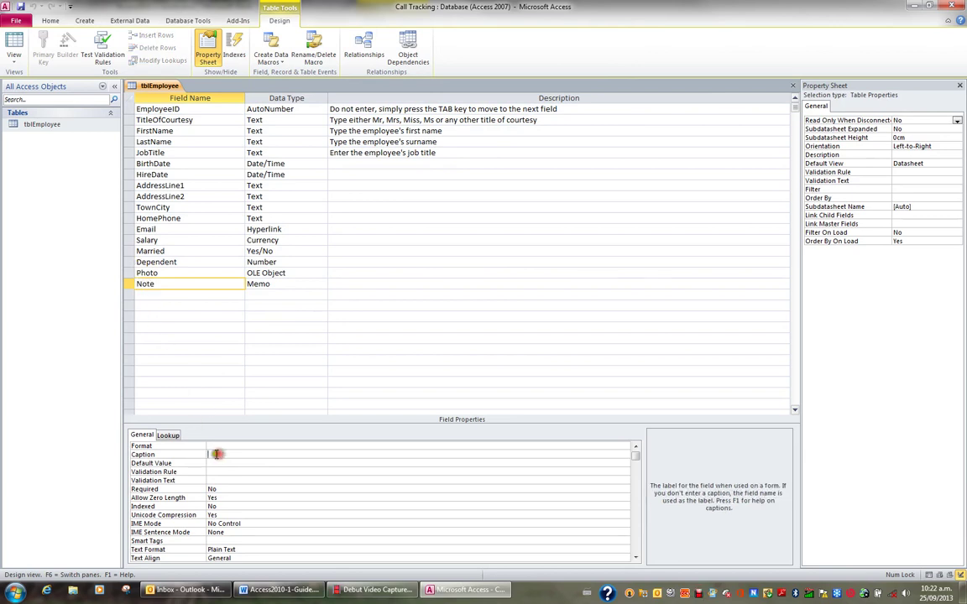
{"action": "type", "text": "Notes"}
{"action": "left_click", "coordinate": [171, 262]}
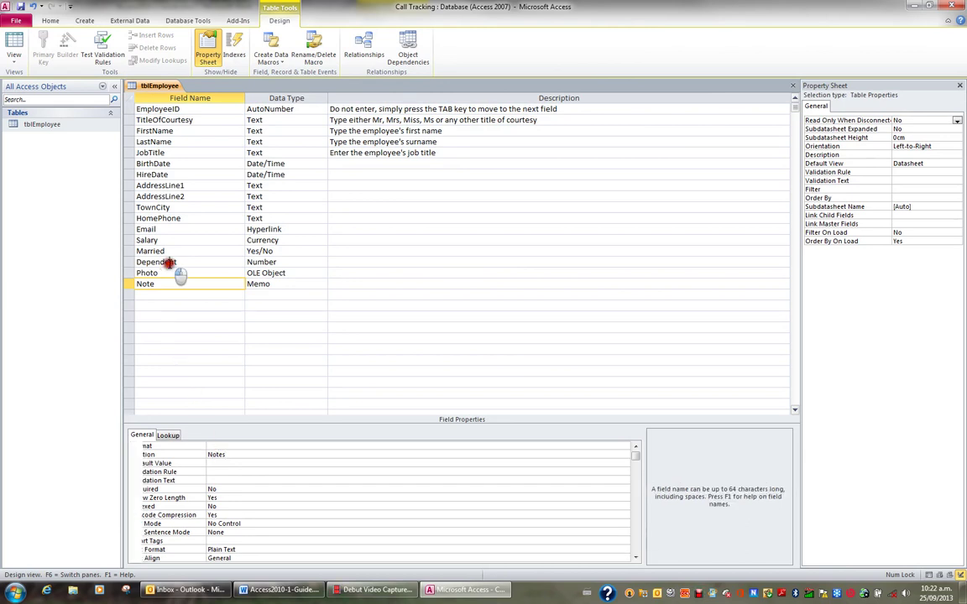
{"action": "left_click", "coordinate": [220, 480]}
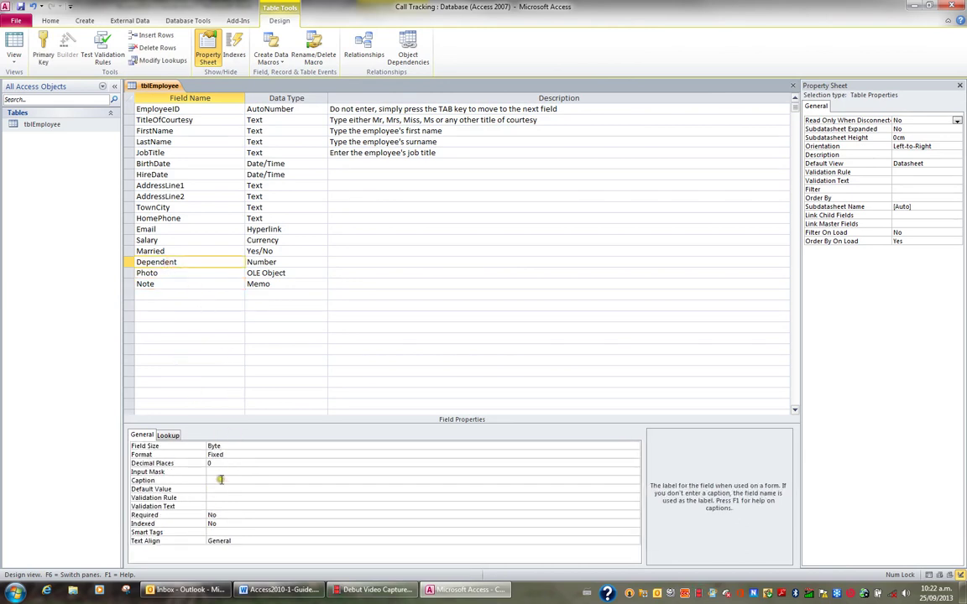
{"action": "type", "text": "C"}
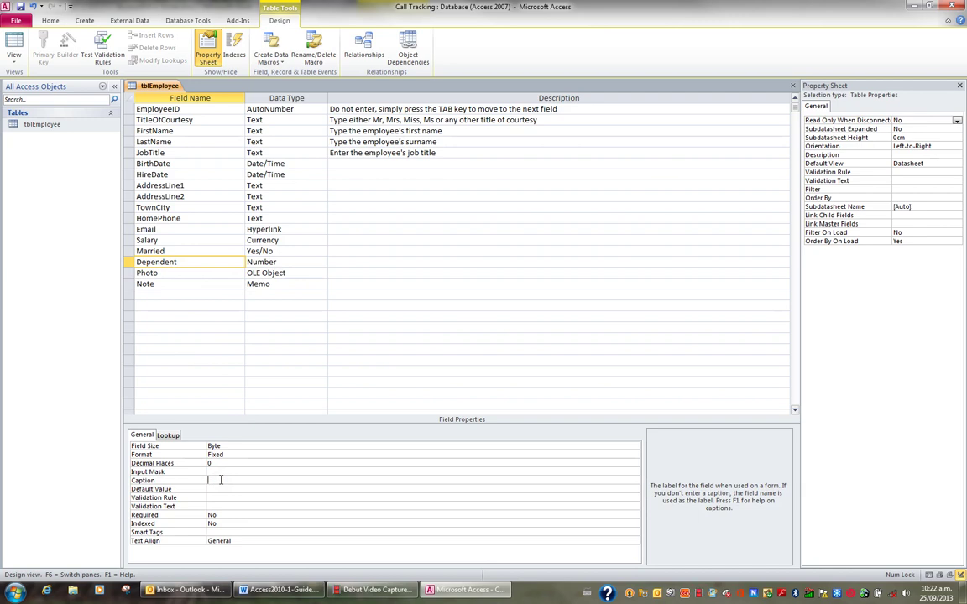
{"action": "type", "text": "hildren"}
Set the TownCity field's caption to "Town/City" and the HireDate field's caption to "Hire Date".
{"action": "left_click", "coordinate": [171, 208]}
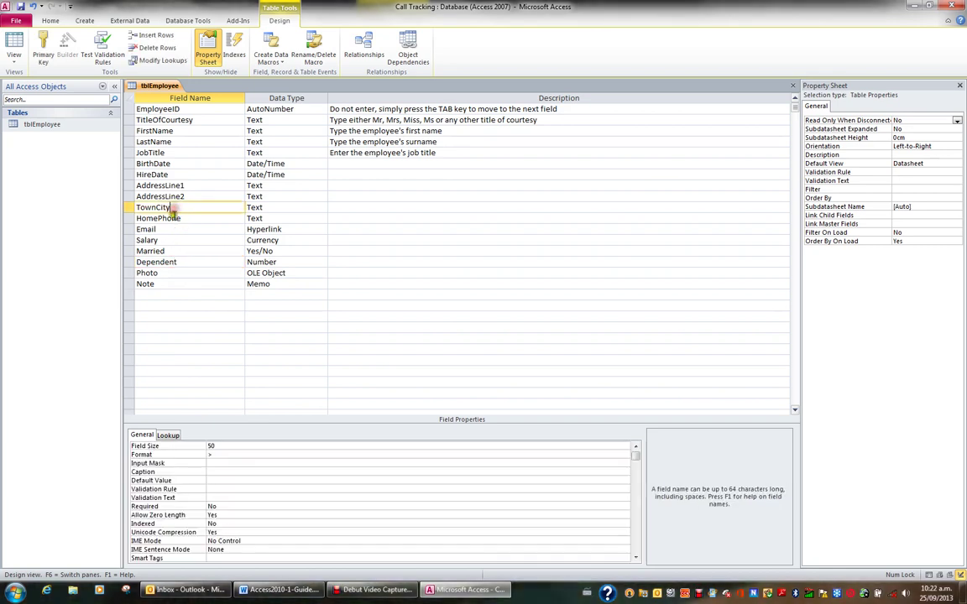
{"action": "left_click", "coordinate": [216, 472]}
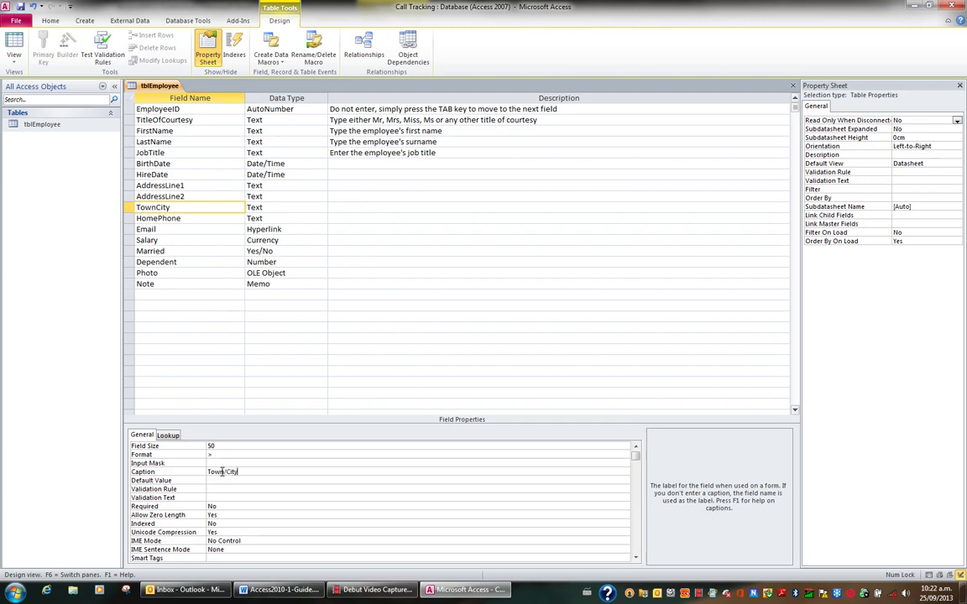
{"action": "left_click", "coordinate": [156, 175]}
{"action": "left_click", "coordinate": [225, 463]}
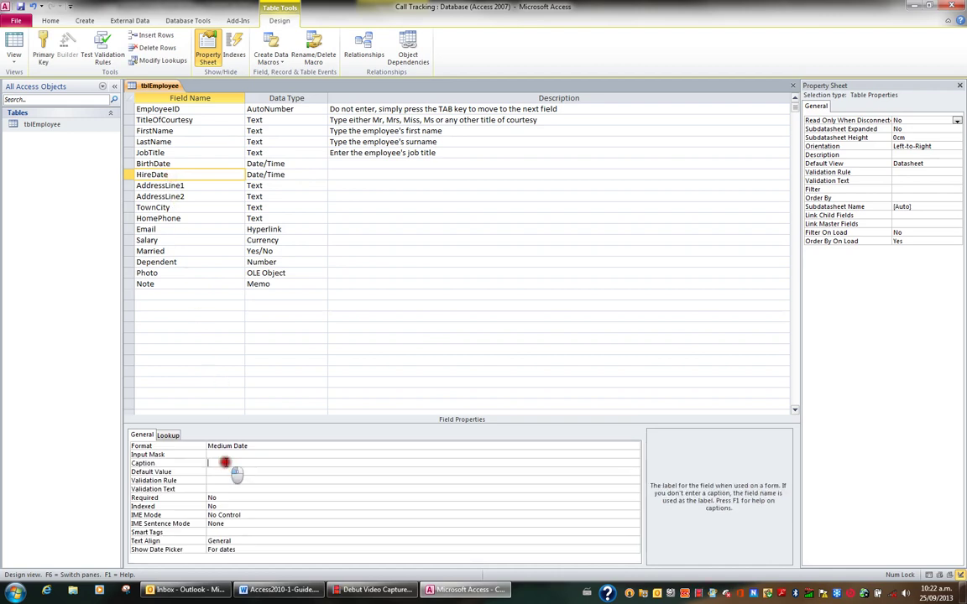
{"action": "type", "text": "Hire Da"}
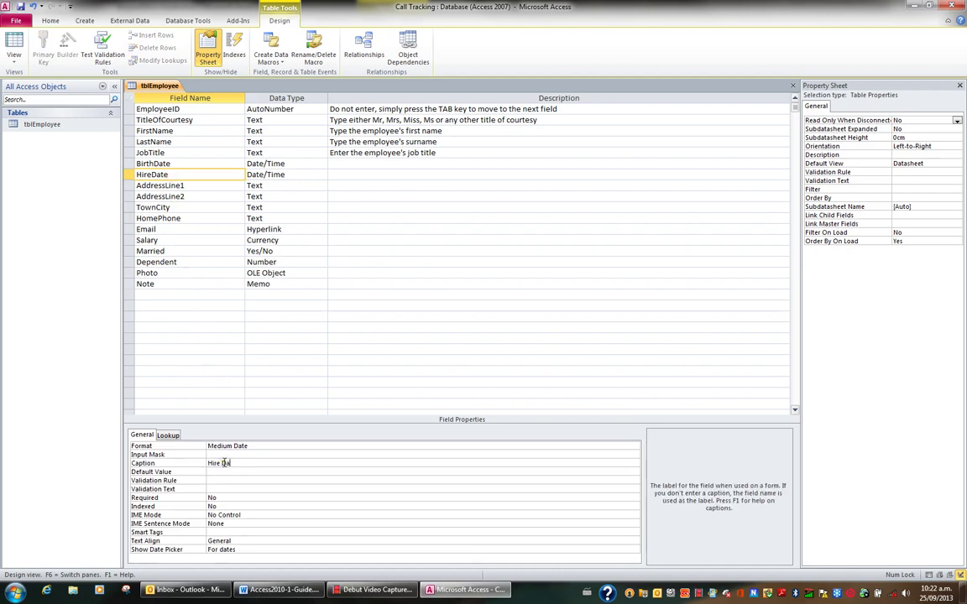
{"action": "type", "text": "te"}
Set the BirthDate field's caption to "Birth Date" and the JobTitle field's caption to "Job Title".
{"action": "left_click", "coordinate": [151, 161]}
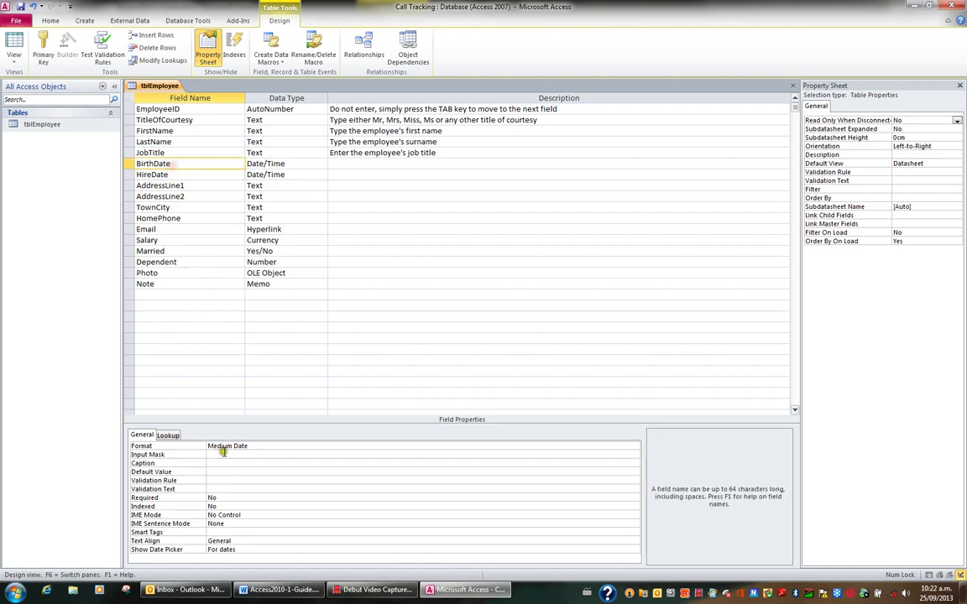
{"action": "left_click", "coordinate": [216, 463]}
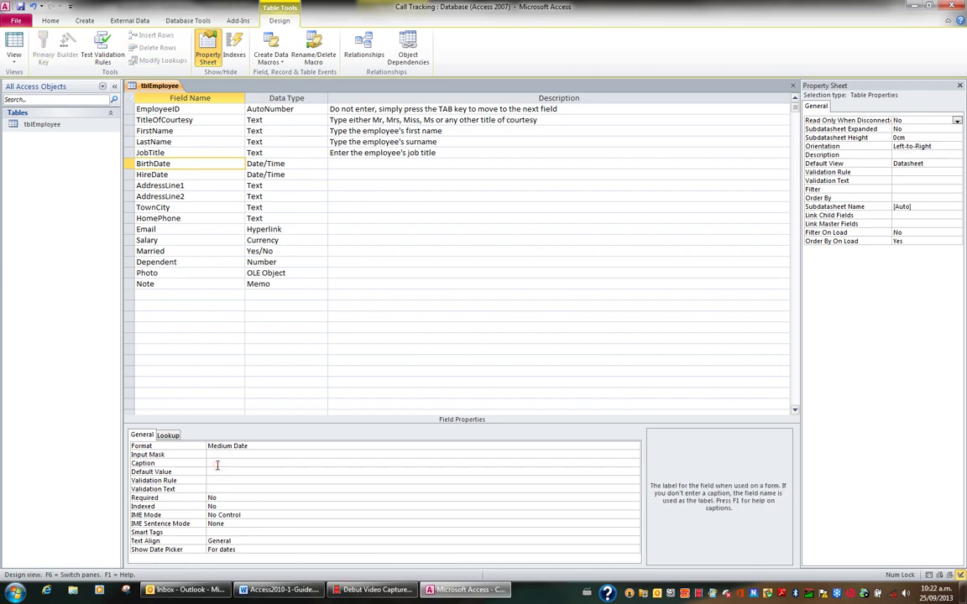
{"action": "type", "text": "Birth Date"}
{"action": "left_click", "coordinate": [159, 153]}
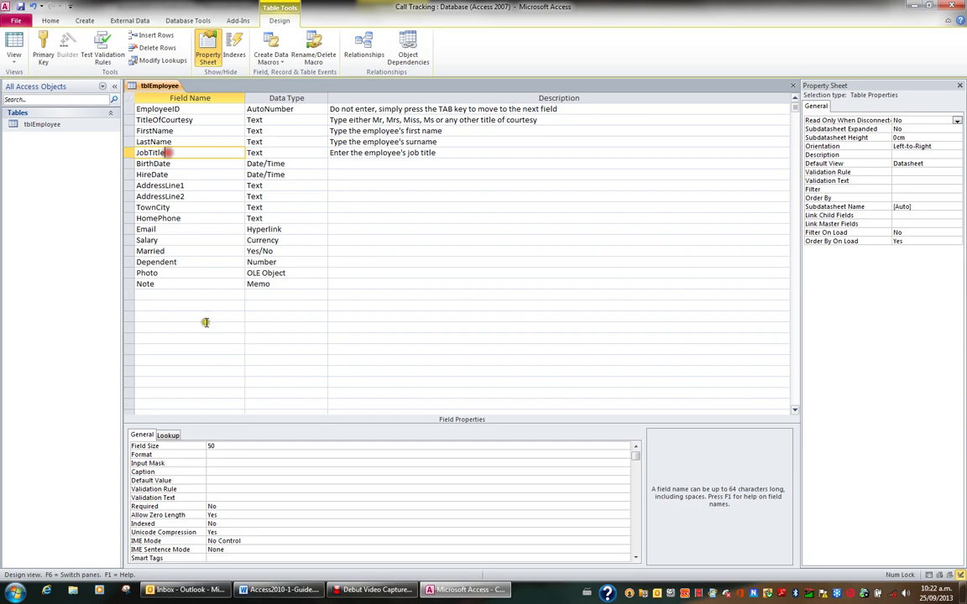
{"action": "left_click", "coordinate": [221, 472]}
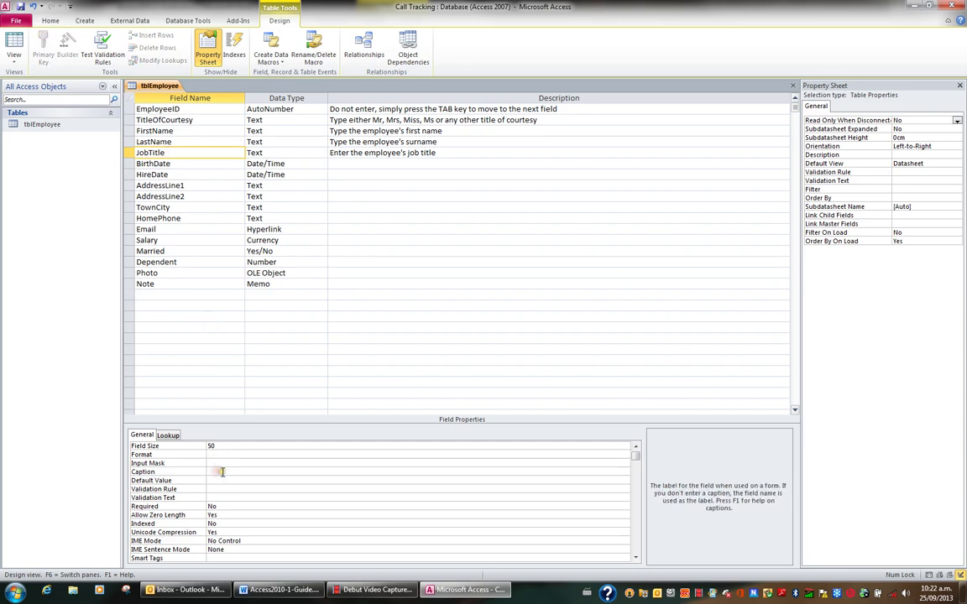
{"action": "type", "text": "Job Title"}
Set the LastName field's caption to "Surname" and the FirstName field's caption to "First Name".
{"action": "left_click", "coordinate": [159, 141]}
{"action": "left_click", "coordinate": [220, 472]}
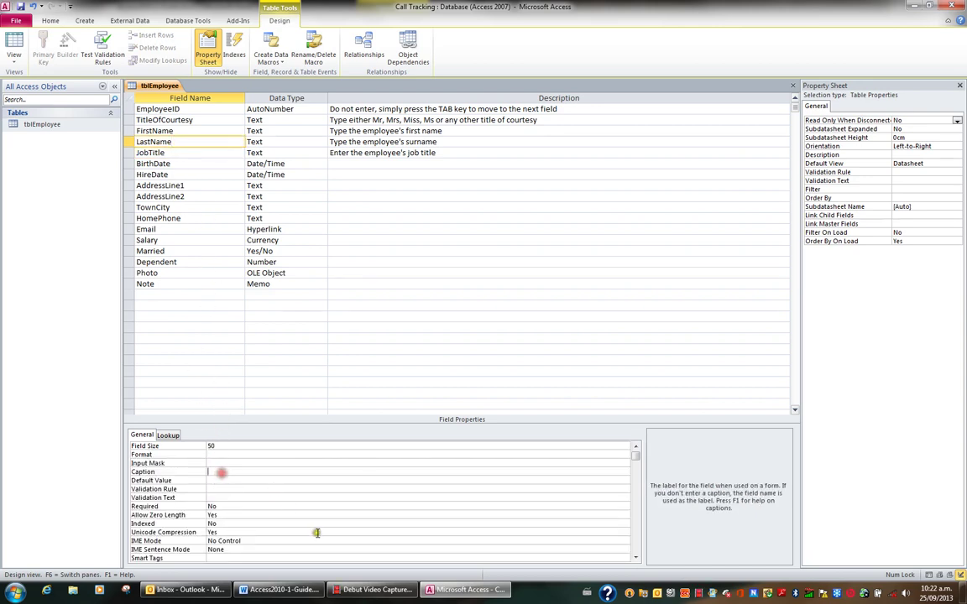
{"action": "type", "text": "Surname"}
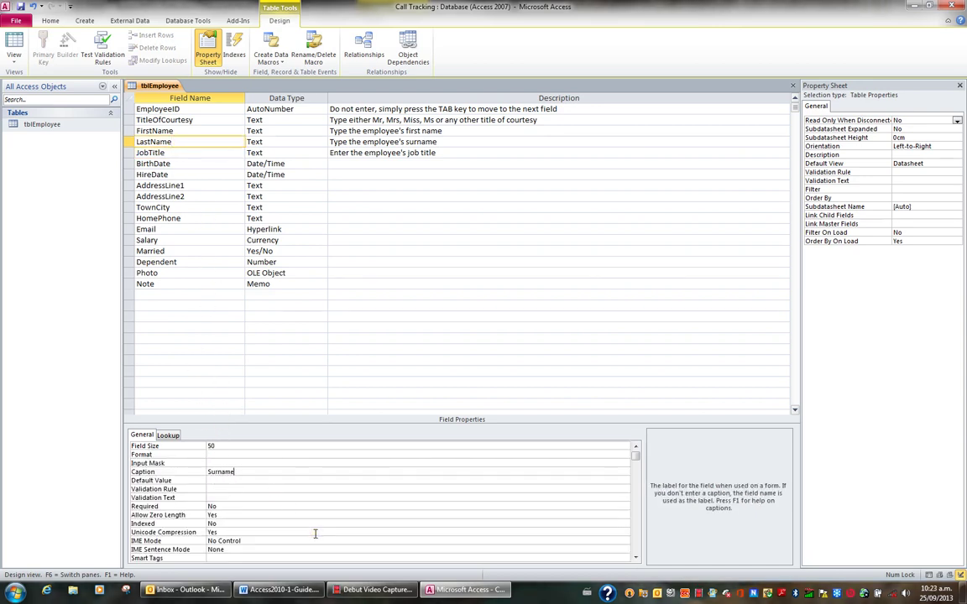
{"action": "left_click", "coordinate": [174, 130]}
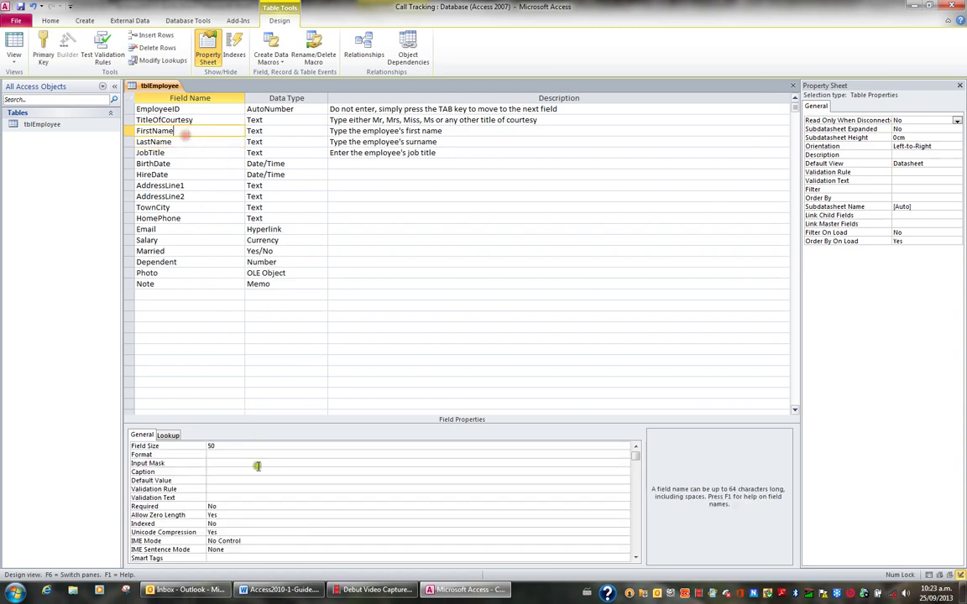
{"action": "left_click", "coordinate": [220, 472]}
{"action": "type", "text": "F"}
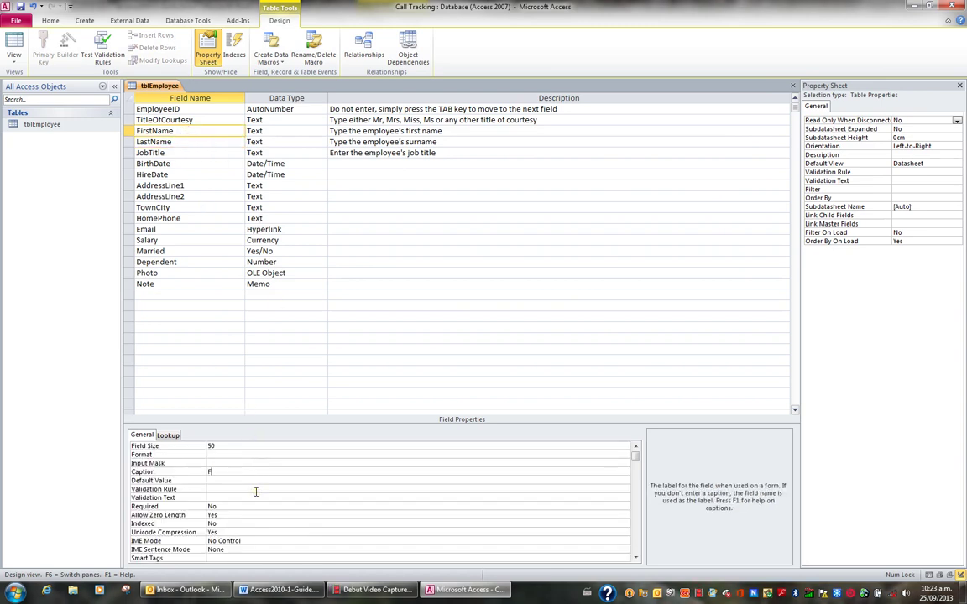
{"action": "type", "text": "irst Name"}
Set the TitleOfCourtesy field's caption to "Title Of Courtesy" and the EmployeeID field's caption to "ID".
{"action": "left_click", "coordinate": [178, 119]}
{"action": "left_click", "coordinate": [221, 472]}
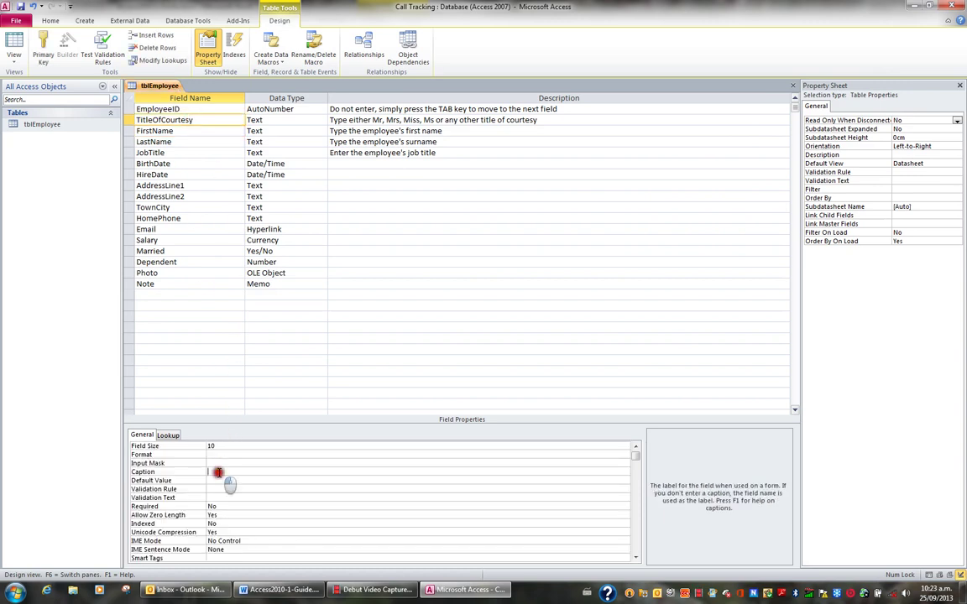
{"action": "type", "text": "Title "}
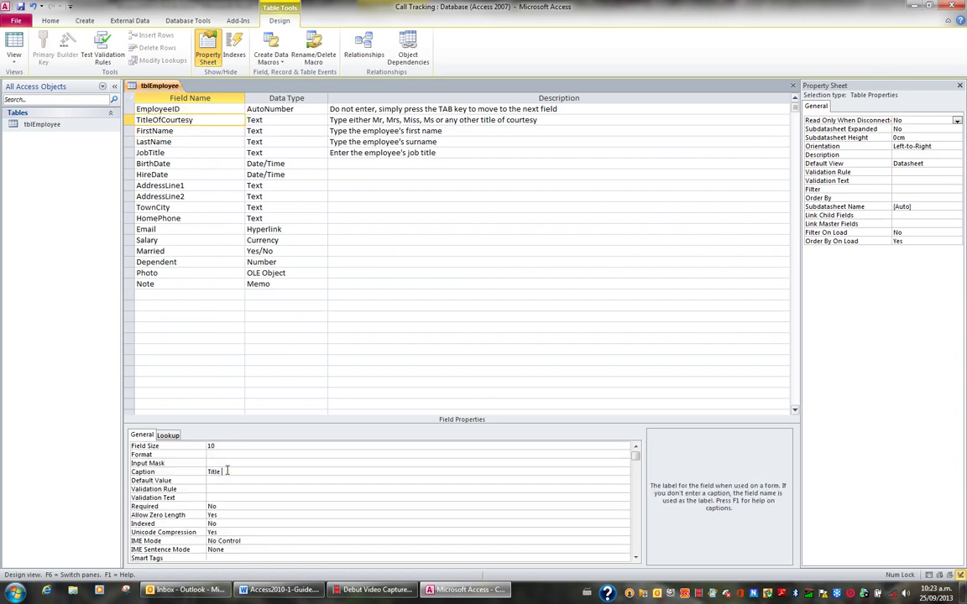
{"action": "type", "text": "Of Courtesy"}
{"action": "left_click", "coordinate": [177, 108]}
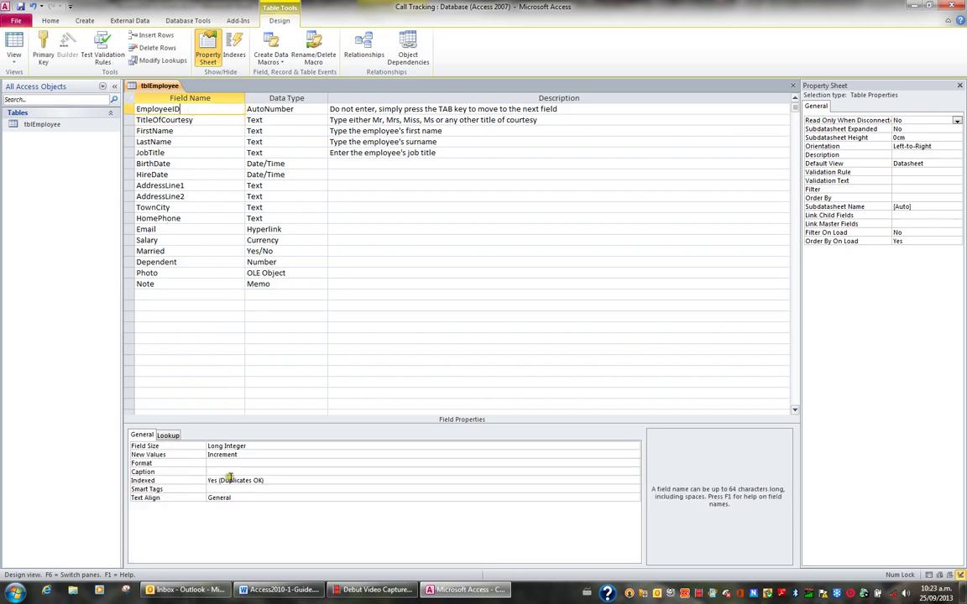
{"action": "left_click", "coordinate": [229, 471]}
{"action": "type", "text": "ID"}
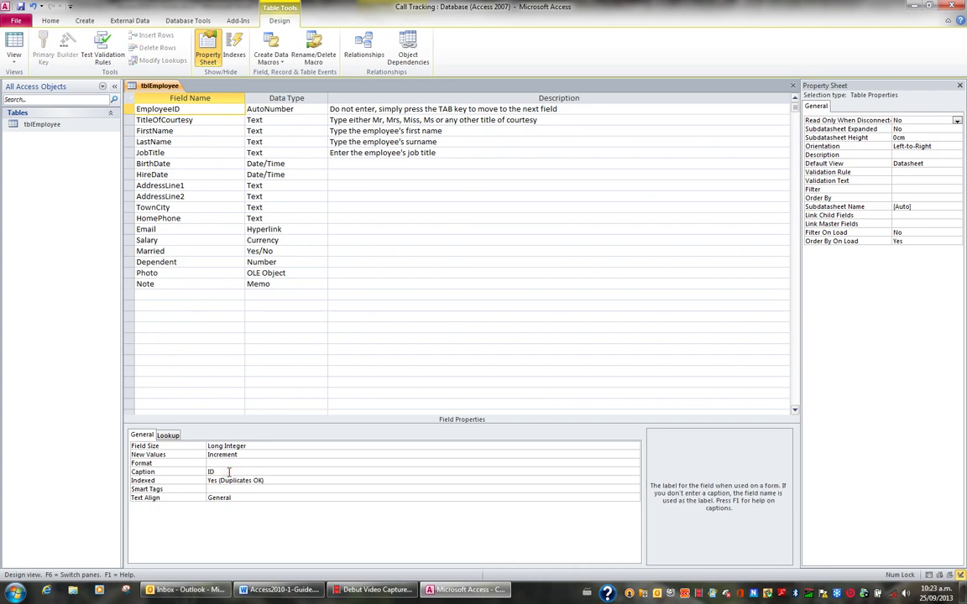
{"action": "key", "text": "Tab"}
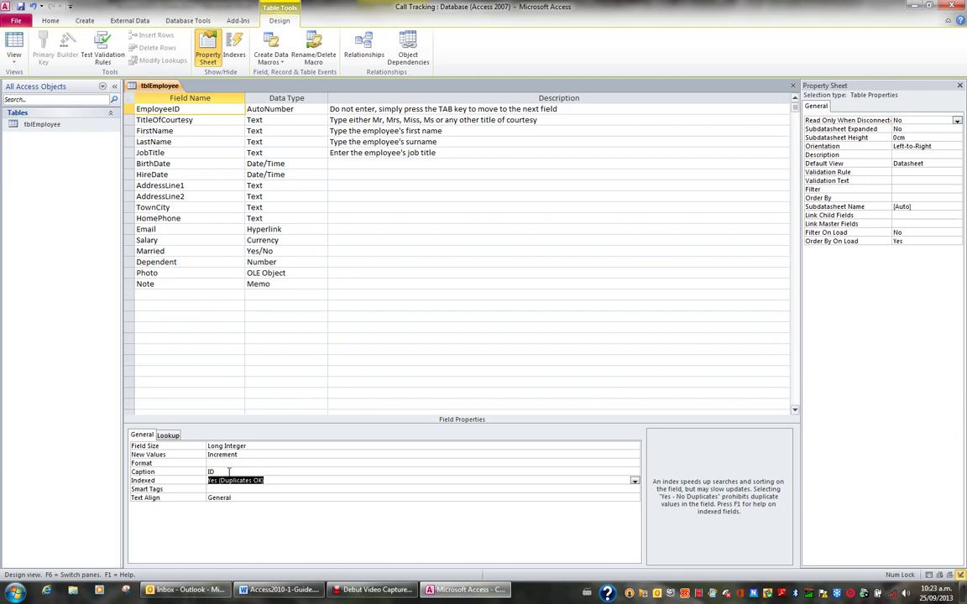
Save the table into Datasheet view, and narrow the ID column and fit the Title Of Courtesy column to its heading.
{"action": "left_click", "coordinate": [15, 46]}
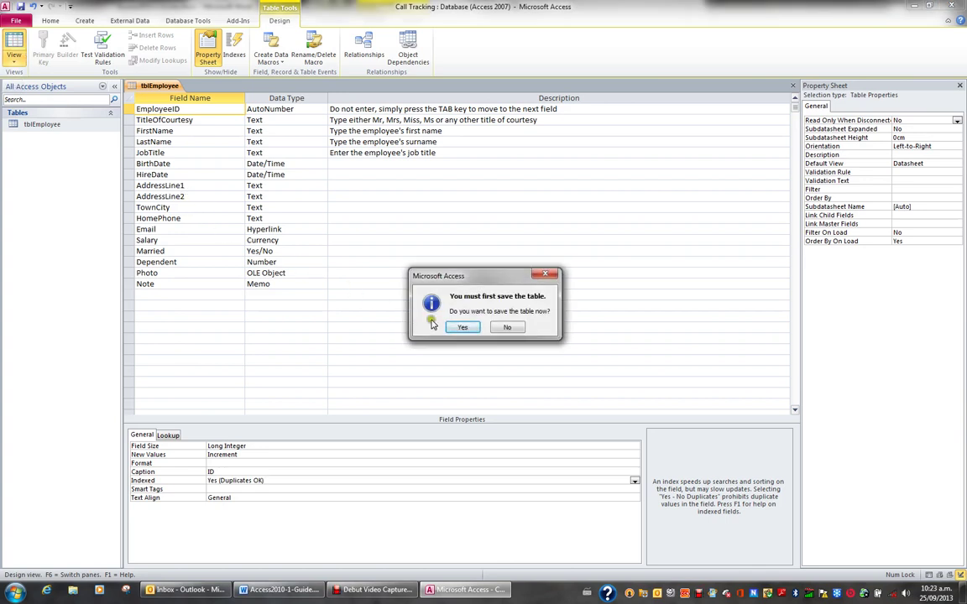
{"action": "left_click", "coordinate": [464, 327]}
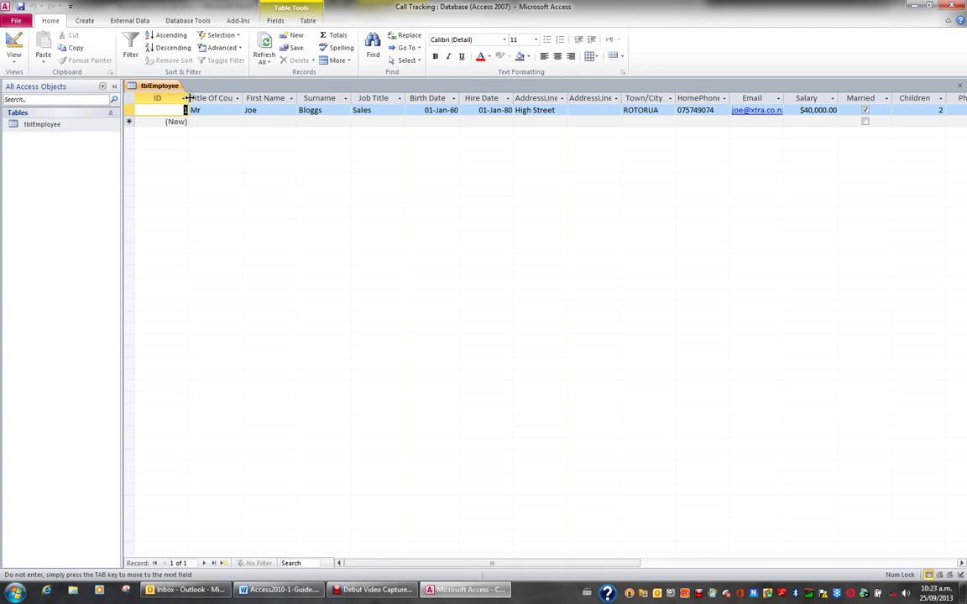
{"action": "left_click_drag", "start_coordinate": [188, 98], "coordinate": [164, 98]}
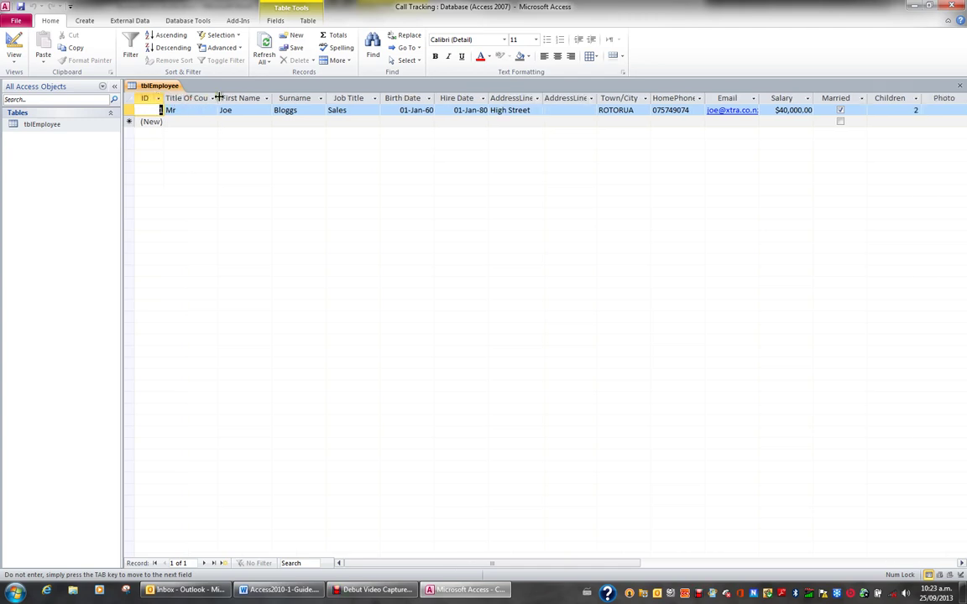
{"action": "double_click", "coordinate": [217, 98]}
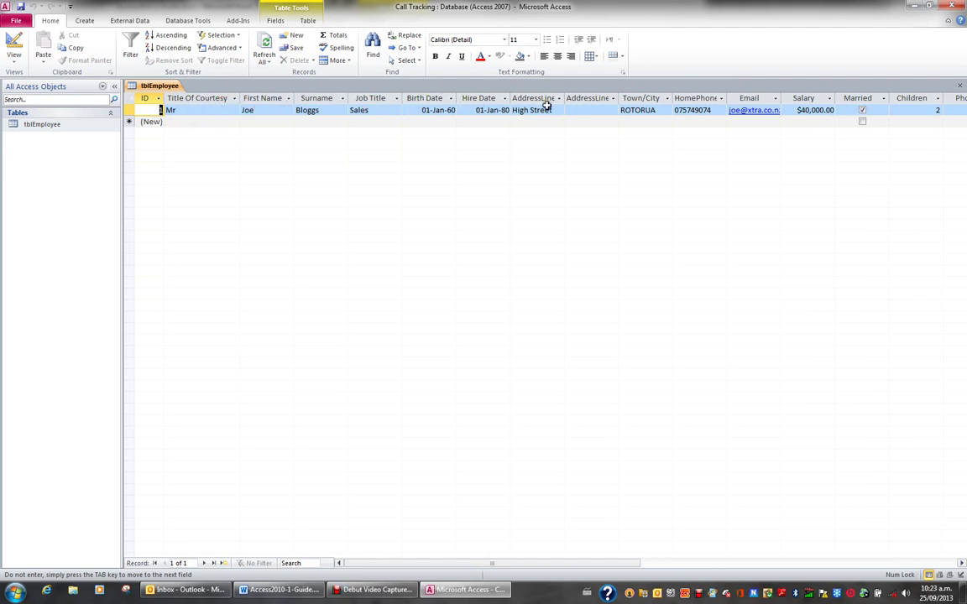
Examine the datasheet's column headings from the second address line through Notes and back to Town/City.
{"action": "left_click", "coordinate": [576, 110]}
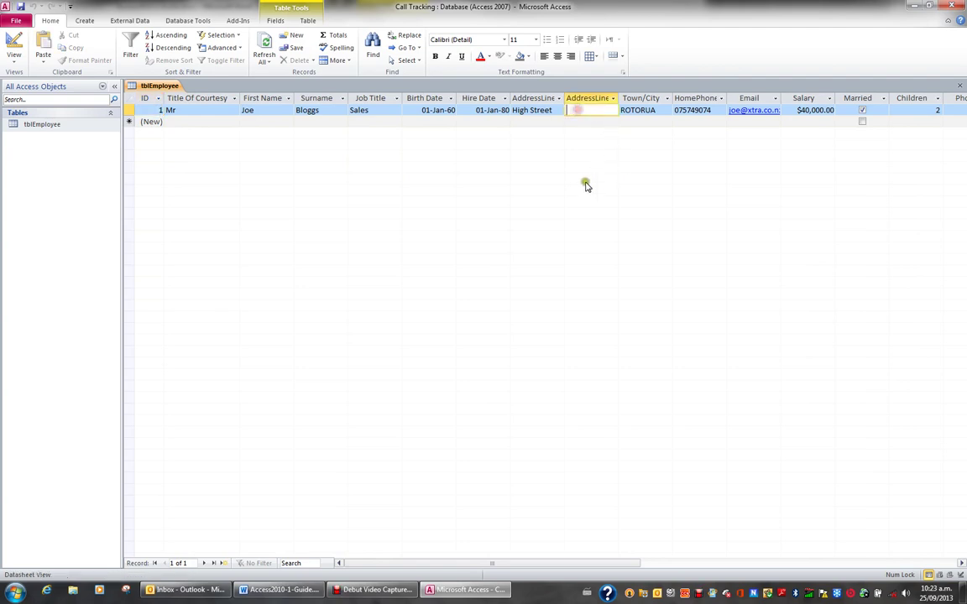
{"action": "key", "text": "Tab"}
{"action": "key", "text": "Tab"}
{"action": "key", "text": "Tab"}
{"action": "key", "text": "Tab"}
{"action": "key", "text": "Tab"}
{"action": "key", "text": "Tab"}
{"action": "key", "text": "Tab"}
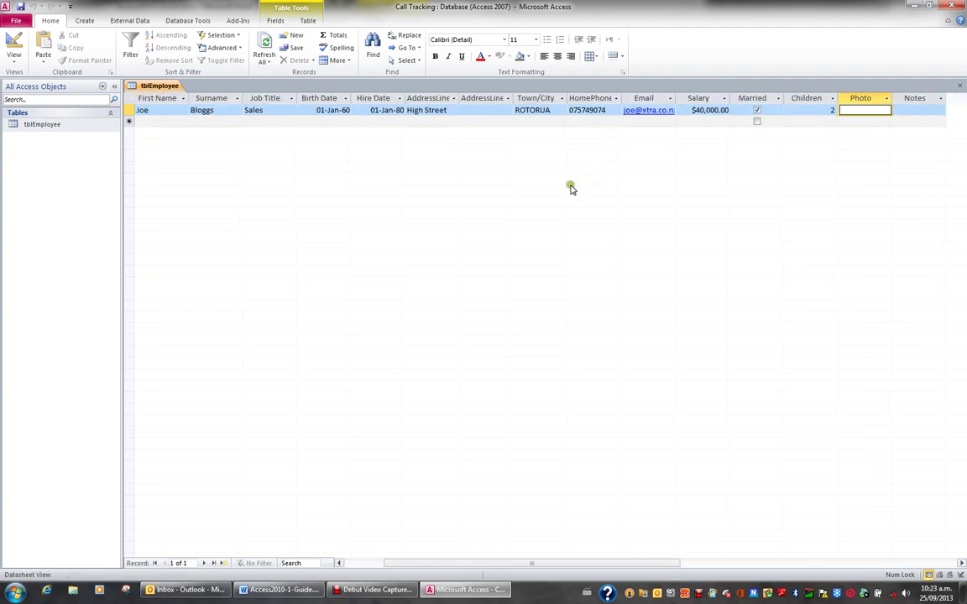
{"action": "key", "text": "Tab"}
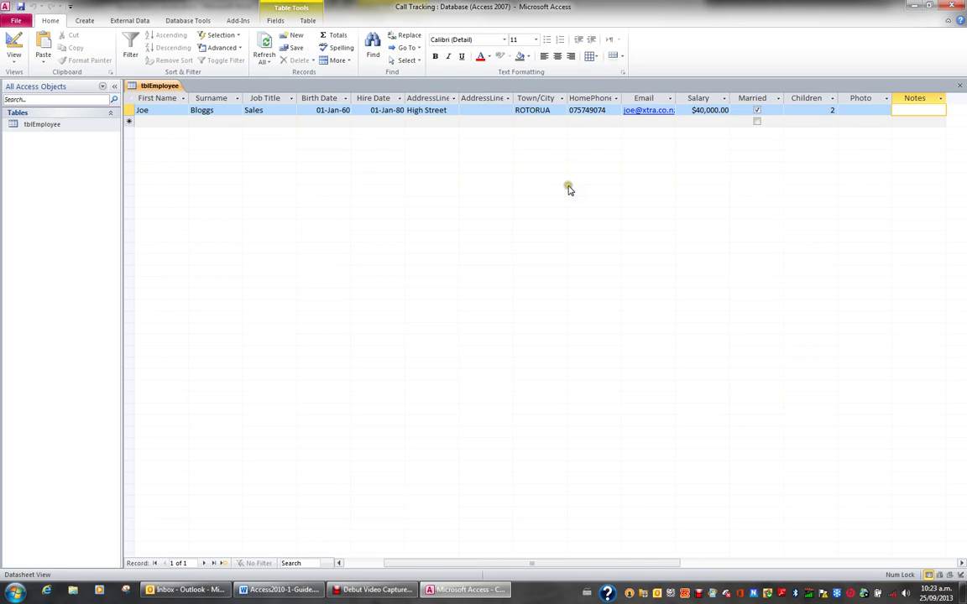
{"action": "key", "text": "shift+Tab"}
{"action": "key", "text": "shift+Tab"}
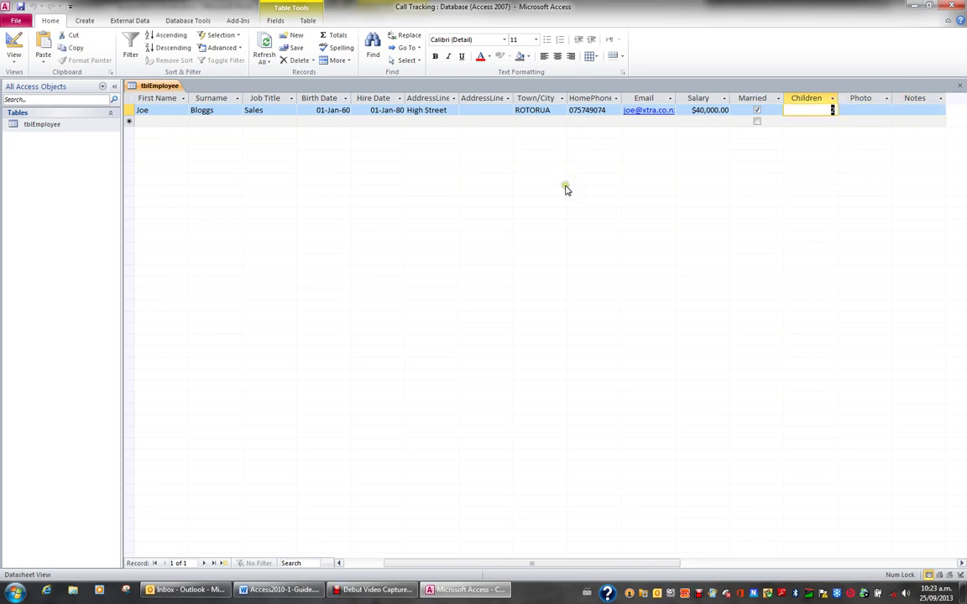
{"action": "key", "text": "shift+Tab"}
{"action": "key", "text": "shift+Tab"}
{"action": "key", "text": "shift+Tab"}
{"action": "key", "text": "shift+Tab"}
{"action": "key", "text": "shift+Tab"}
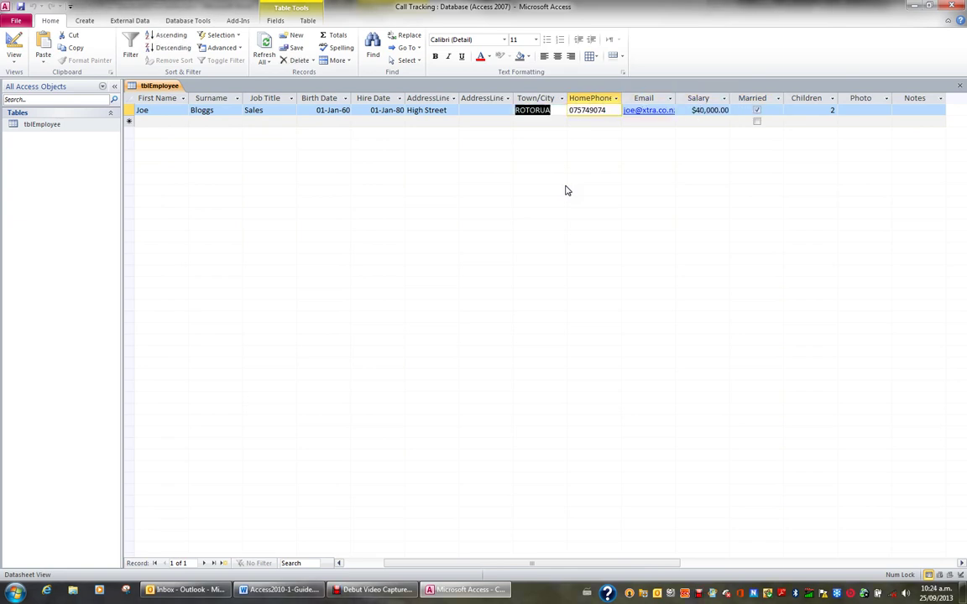
Examine the datasheet's column headings from Town/City back to the ID column.
{"action": "key", "text": "shift+Tab"}
{"action": "key", "text": "shift+Tab"}
{"action": "key", "text": "shift+Tab"}
{"action": "key", "text": "shift+Tab"}
{"action": "key", "text": "shift+Tab"}
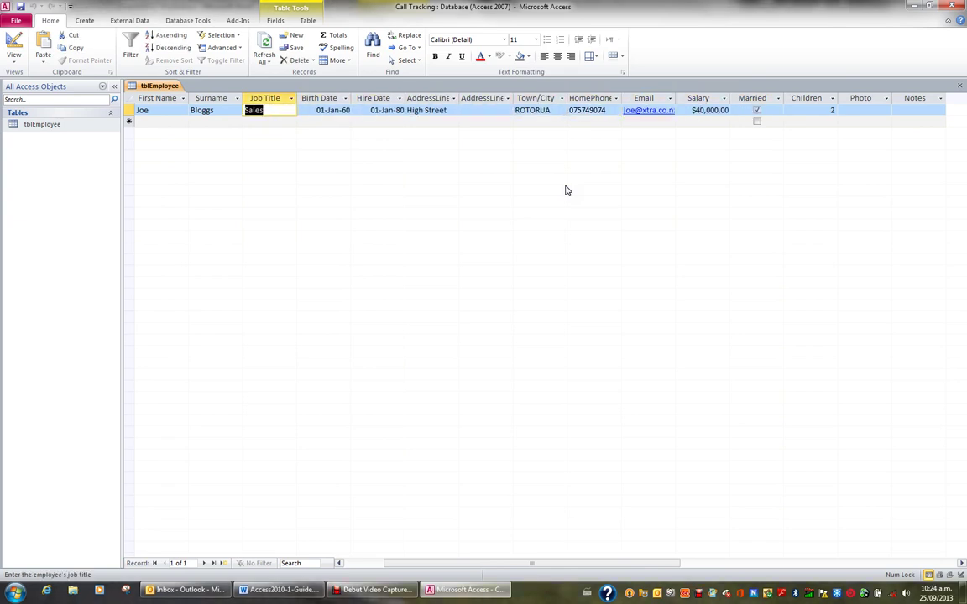
{"action": "key", "text": "shift+Tab"}
{"action": "key", "text": "shift+Tab"}
{"action": "key", "text": "shift+Tab"}
{"action": "key", "text": "shift+Tab"}
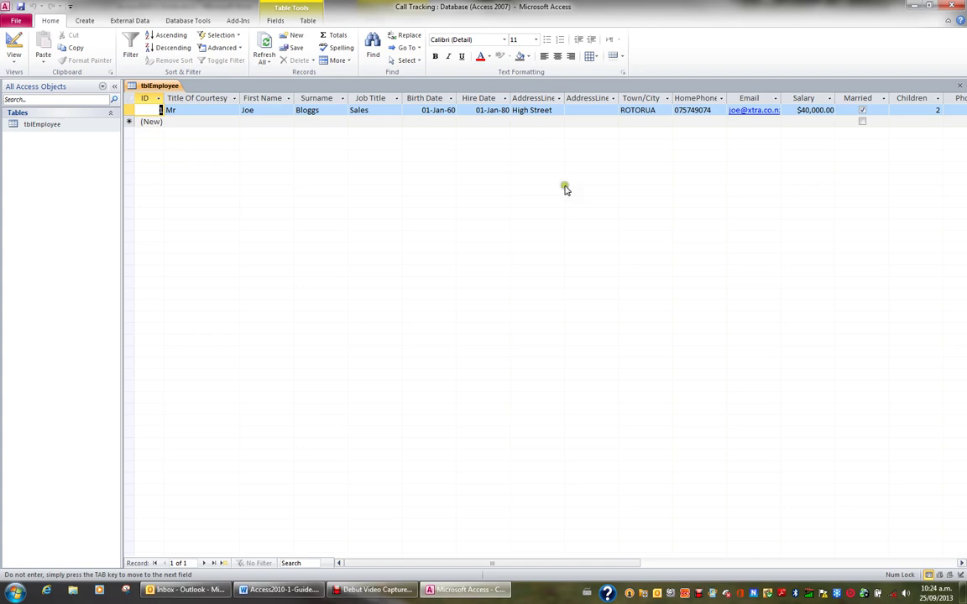
Return to Design view and set the TownCity field's default value to "Kawerau".
{"action": "left_click", "coordinate": [14, 46]}
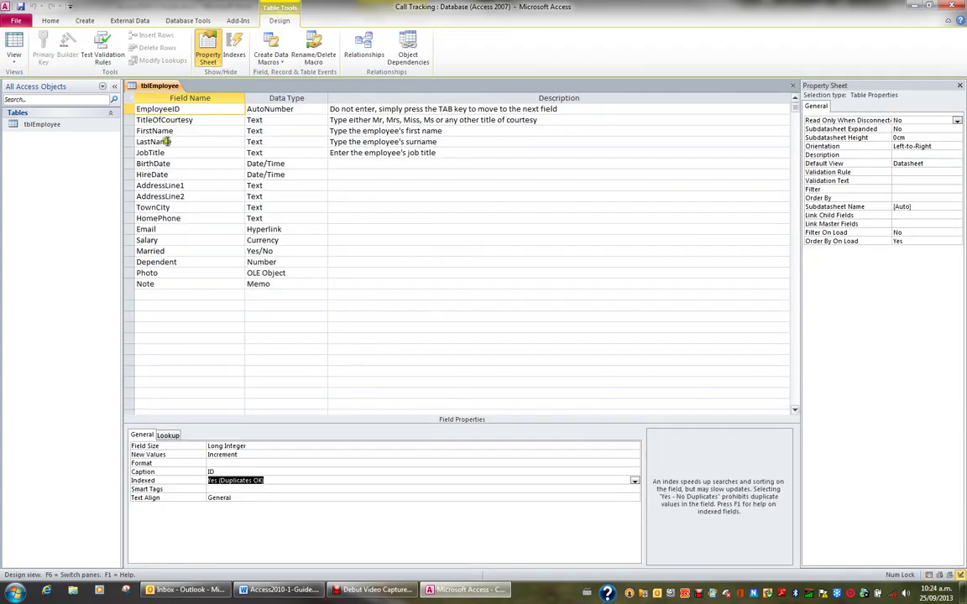
{"action": "left_click", "coordinate": [181, 206]}
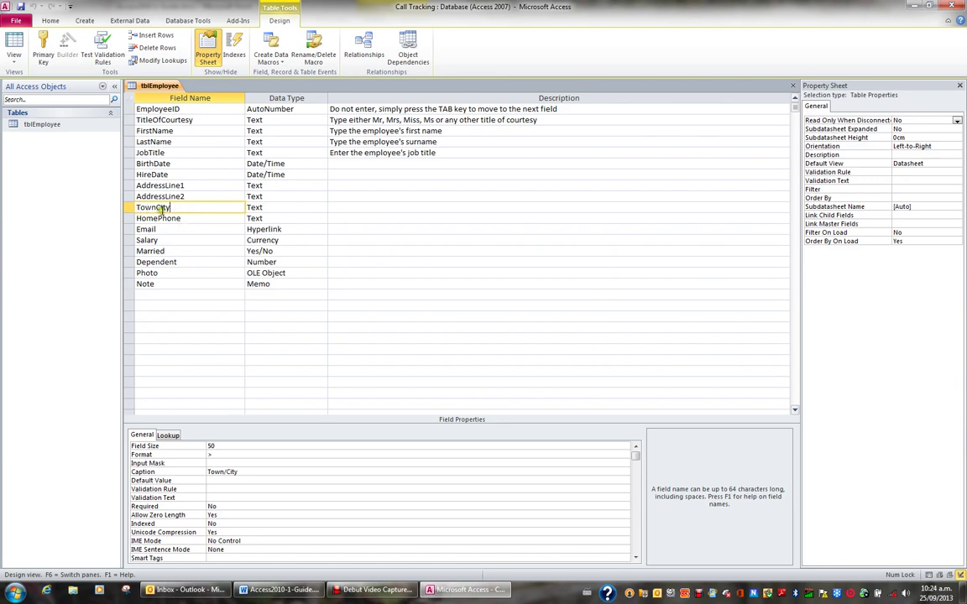
{"action": "left_click", "coordinate": [213, 481]}
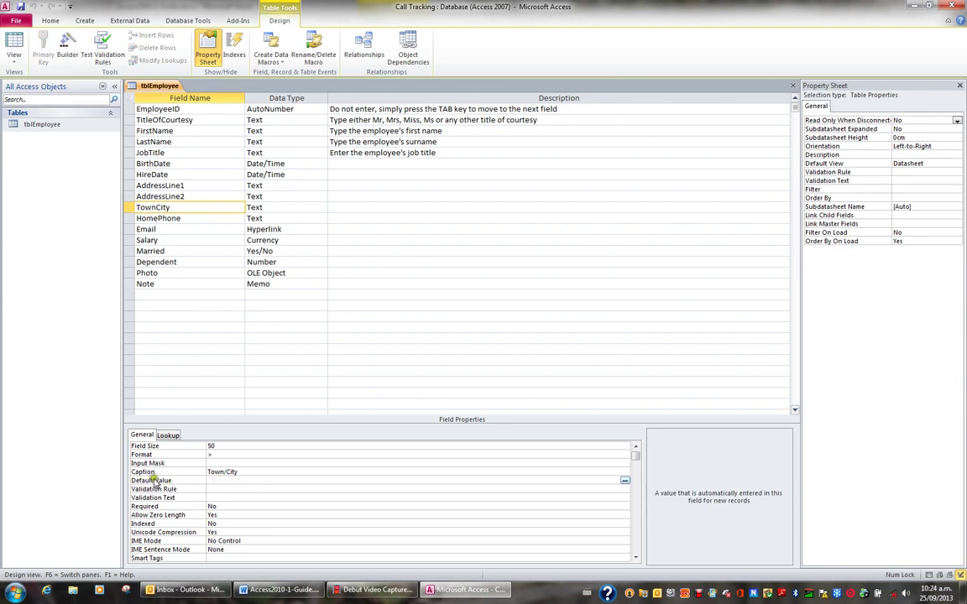
{"action": "type", "text": "Kawerau"}
{"action": "key", "text": "Return"}
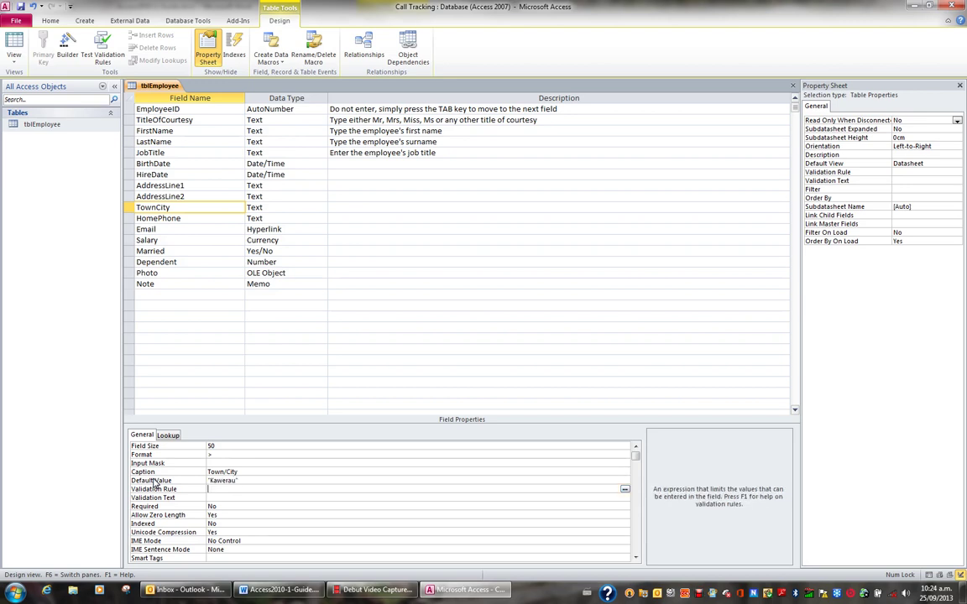
{"action": "key", "text": "Up"}
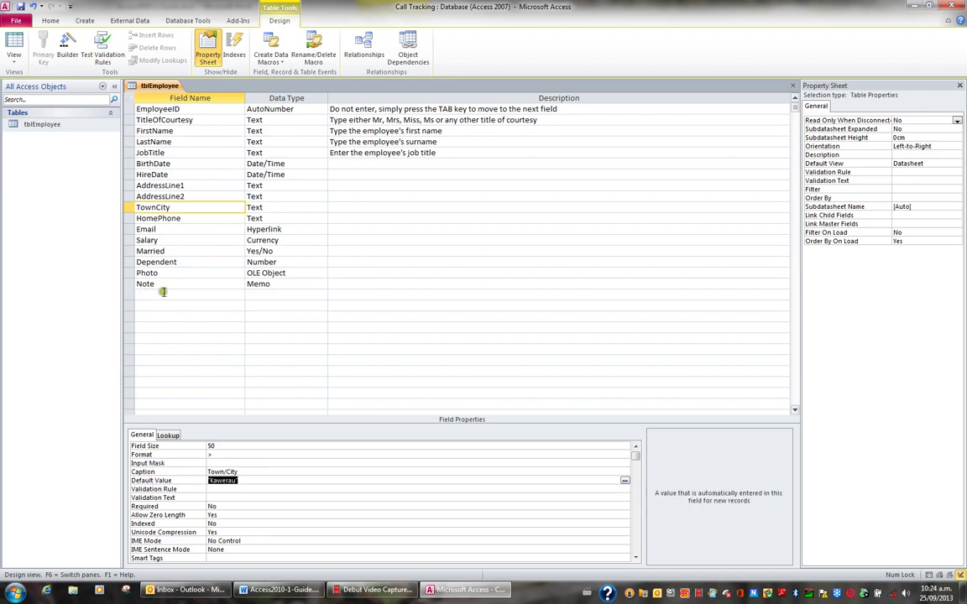
Set the Dependent field's default value to 0.
{"action": "left_click", "coordinate": [167, 262]}
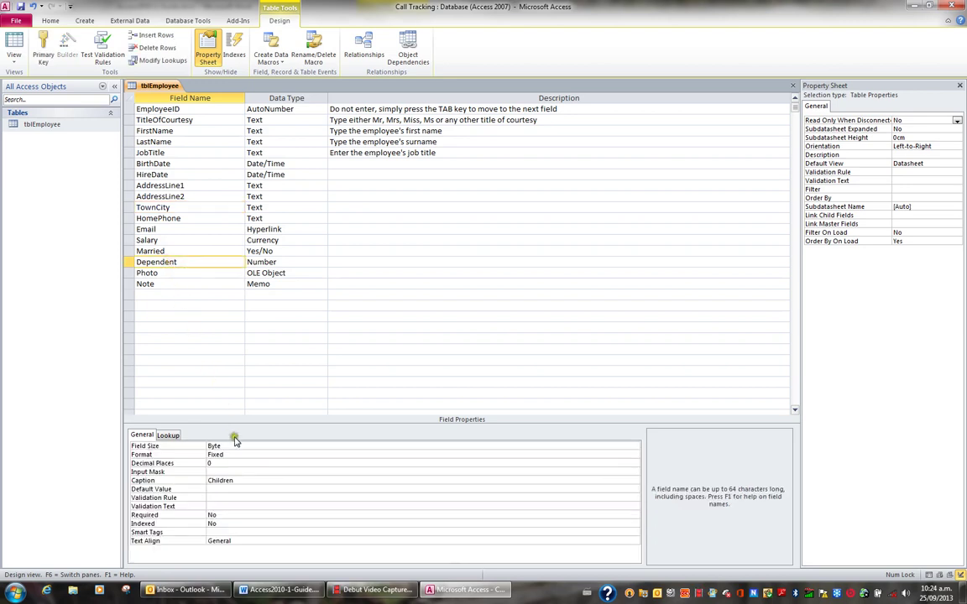
{"action": "left_click", "coordinate": [226, 488]}
{"action": "type", "text": "0"}
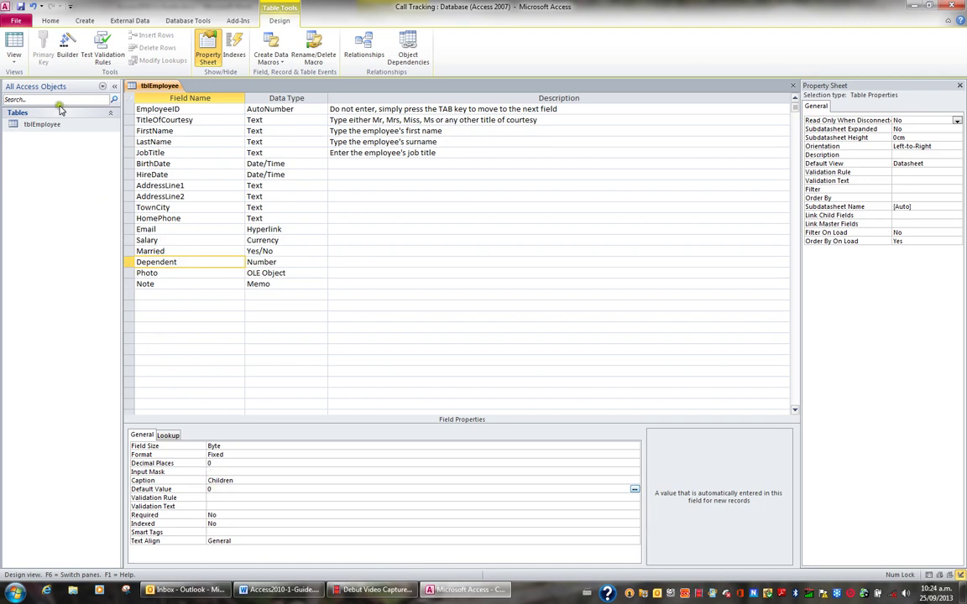
Save the table into Datasheet view and check the default values in the new record row.
{"action": "left_click", "coordinate": [15, 47]}
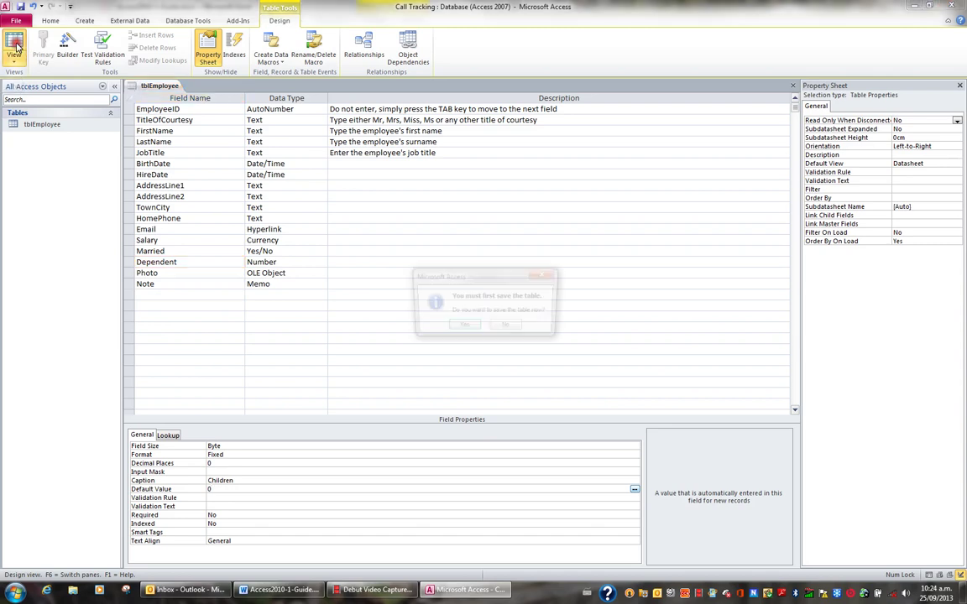
{"action": "left_click", "coordinate": [462, 328]}
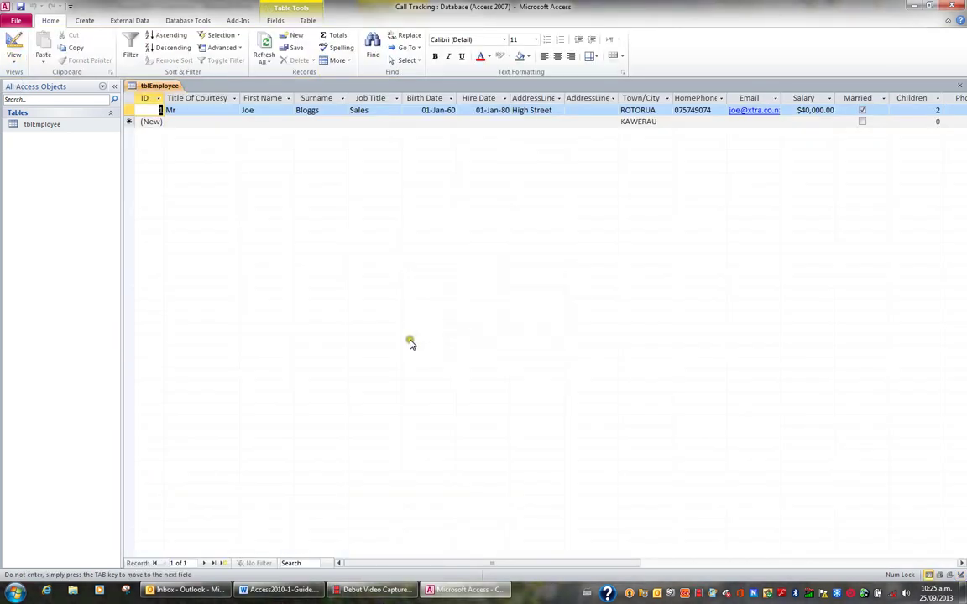
{"action": "key", "text": "Tab"}
{"action": "key", "text": "Tab"}
{"action": "key", "text": "Tab"}
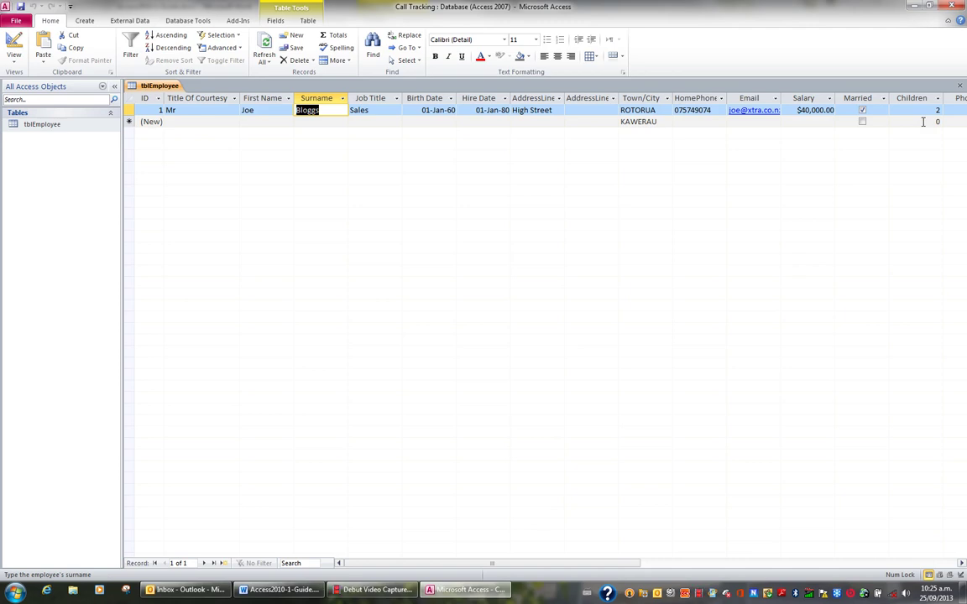
Return to Design view and give the Salary field the validation rule >=20000.
{"action": "left_click", "coordinate": [20, 52]}
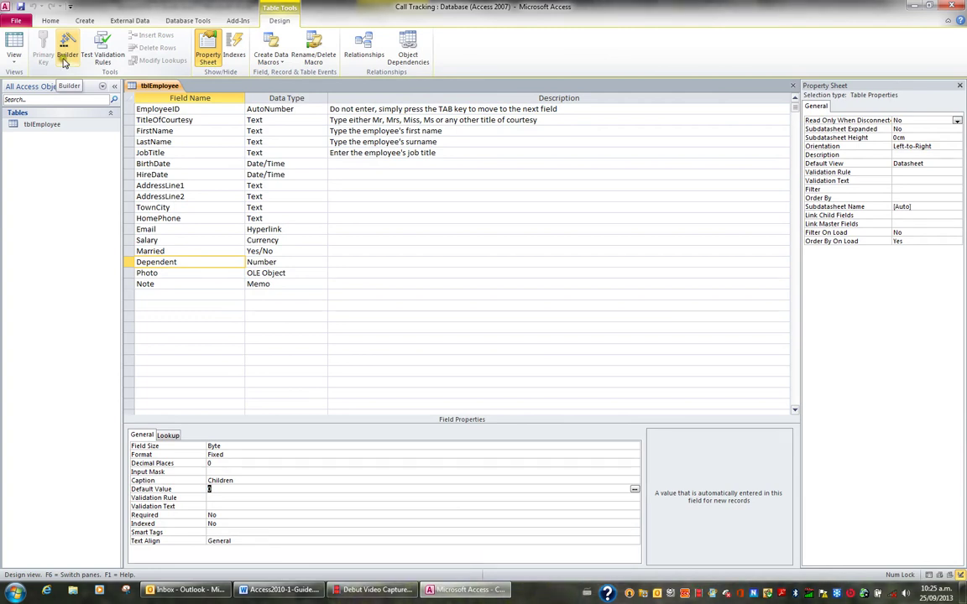
{"action": "left_click", "coordinate": [162, 241]}
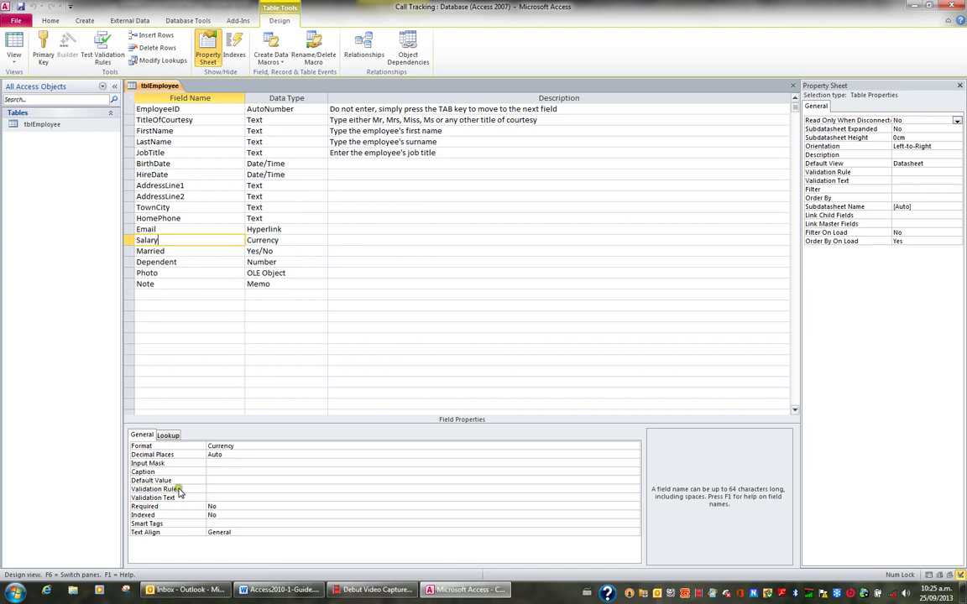
{"action": "left_click", "coordinate": [225, 490]}
{"action": "left_click", "coordinate": [225, 489]}
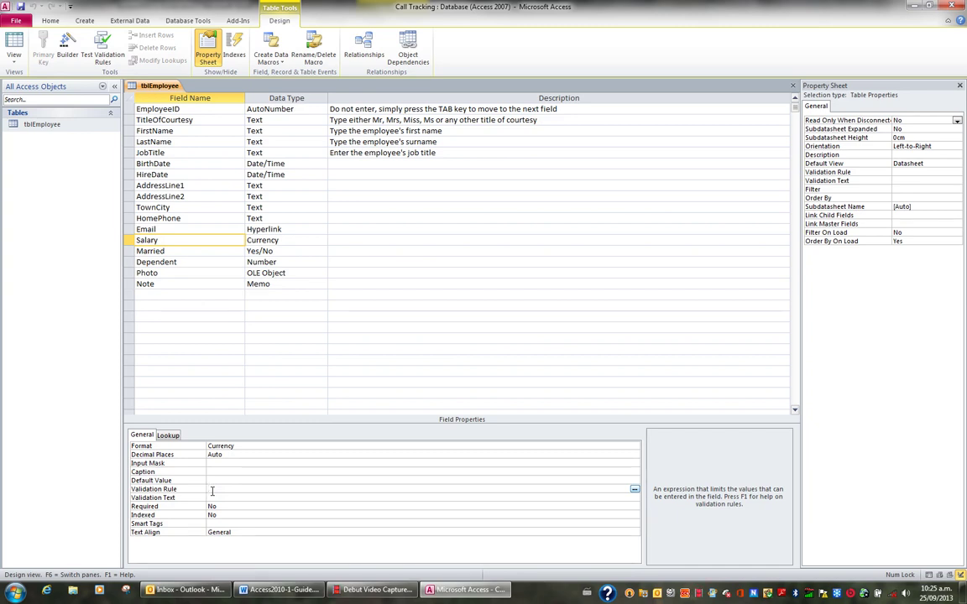
{"action": "type", "text": ">=20000"}
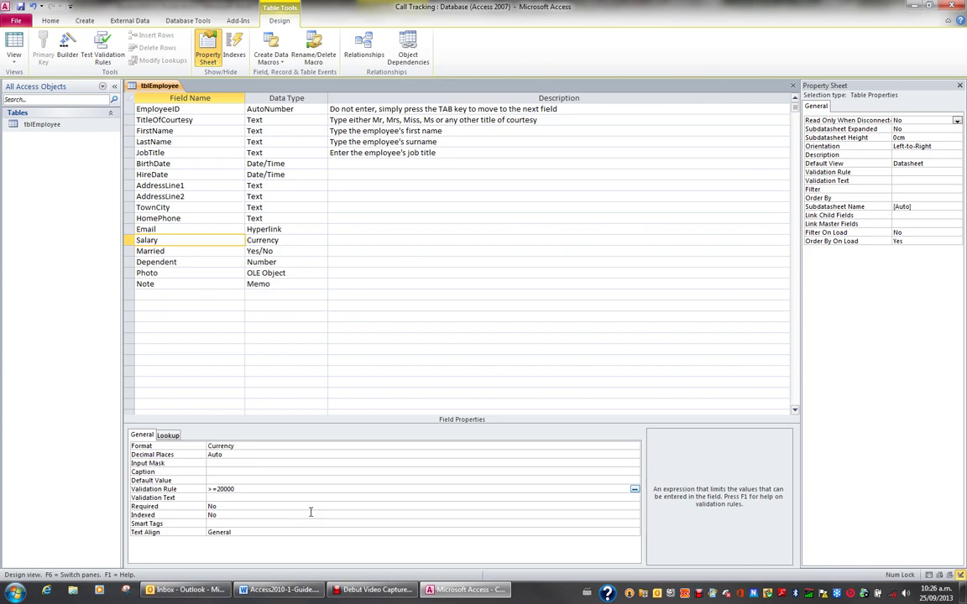
Set the Salary field's validation text to "Salary must be at least 20000, please click OK and try again".
{"action": "left_click", "coordinate": [246, 498]}
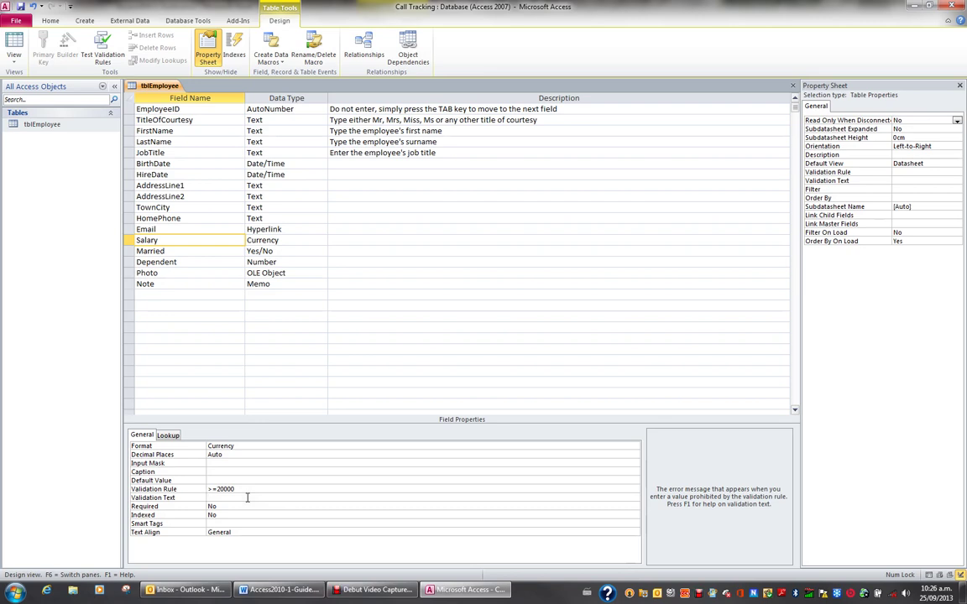
{"action": "type", "text": "Salary must be at least 20000, please click OK and tray ag"}
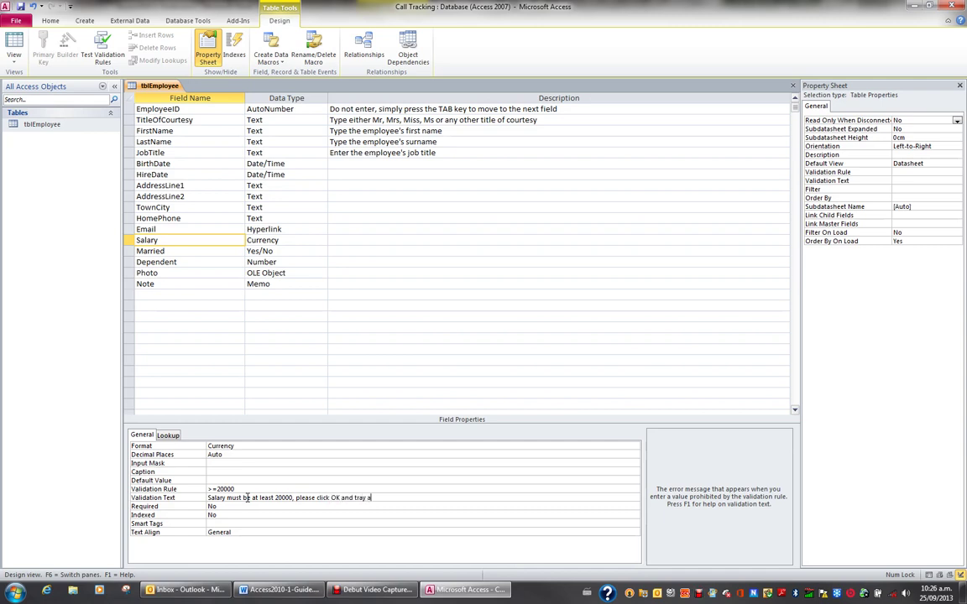
{"action": "key", "text": "BackSpace"}
{"action": "key", "text": "BackSpace"}
{"action": "key", "text": "BackSpace"}
{"action": "key", "text": "BackSpace"}
{"action": "type", "text": "y again"}
{"action": "key", "text": "Return"}
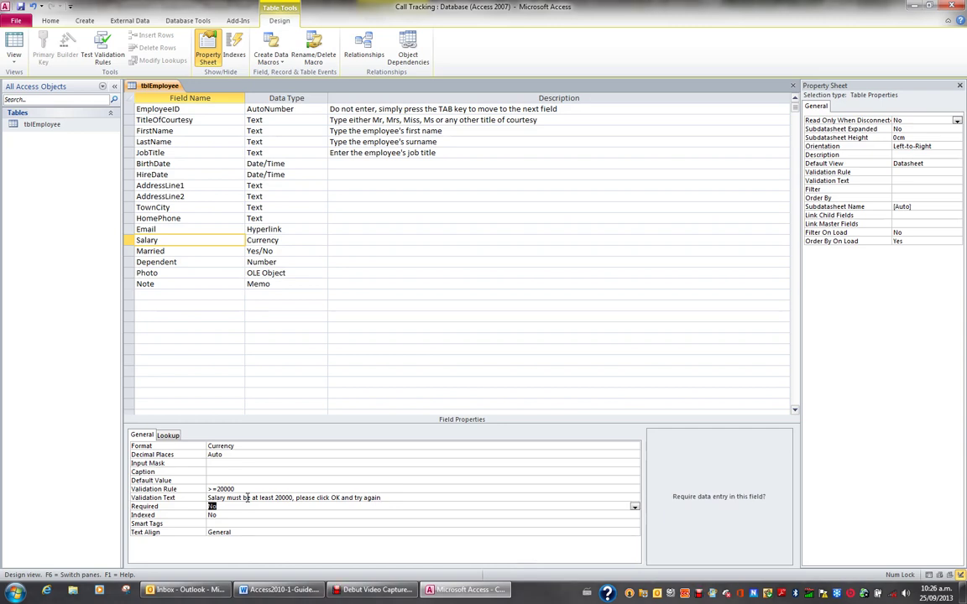
Save the table into Datasheet view, having the existing data tested against the new rules.
{"action": "left_click", "coordinate": [15, 46]}
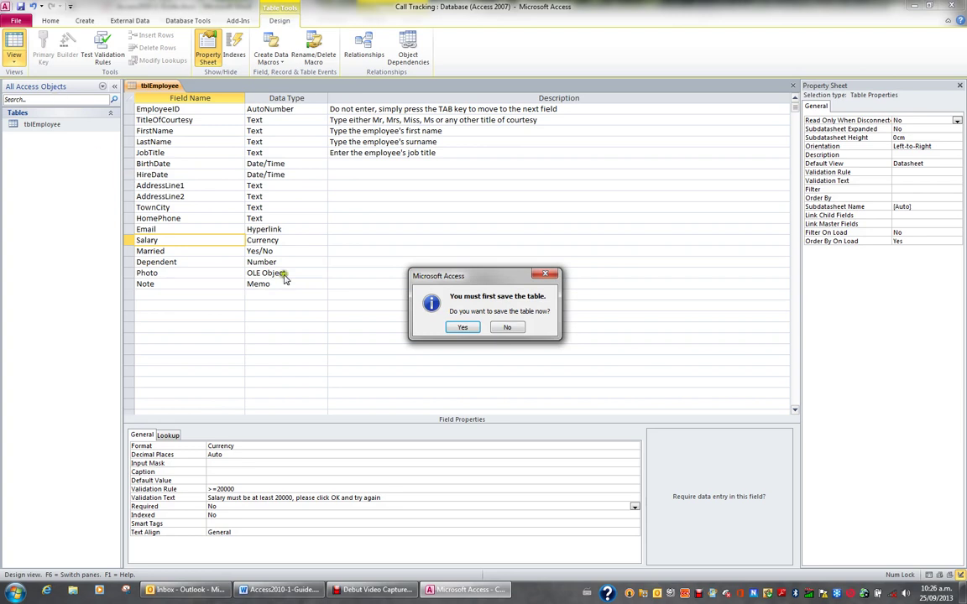
{"action": "left_click", "coordinate": [460, 329]}
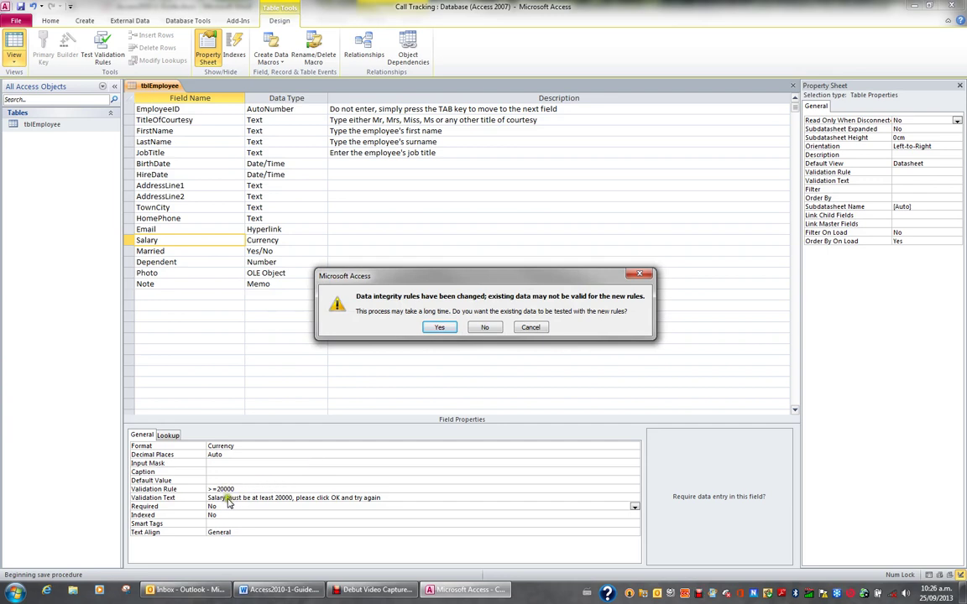
{"action": "left_click", "coordinate": [445, 328]}
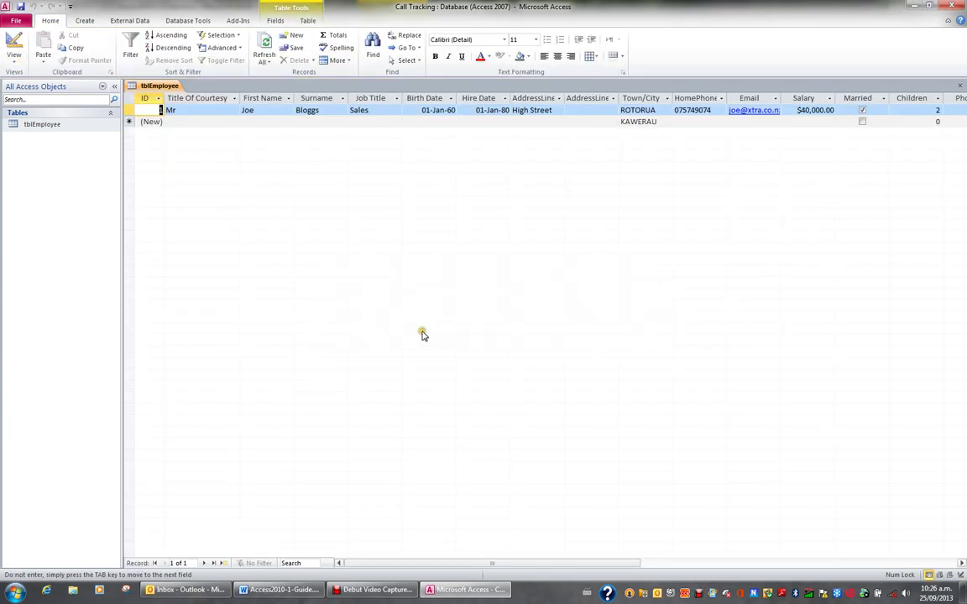
Test the salary validation by entering 10000 as the existing record's Salary, and cancel the entry.
{"action": "key", "text": "Tab"}
{"action": "key", "text": "Tab"}
{"action": "key", "text": "Tab"}
{"action": "key", "text": "Tab"}
{"action": "key", "text": "Tab"}
{"action": "key", "text": "Tab"}
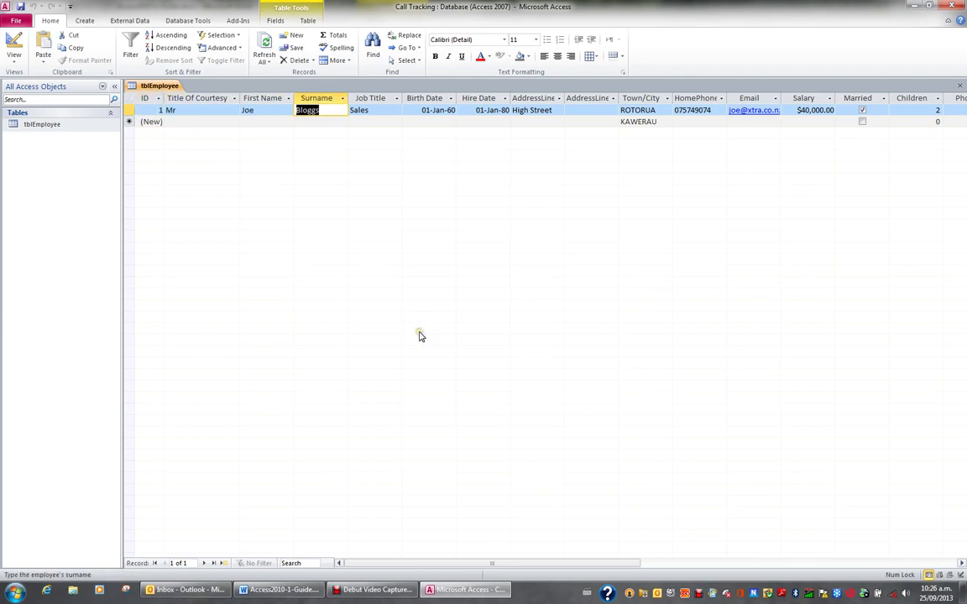
{"action": "key", "text": "Tab"}
{"action": "key", "text": "Tab"}
{"action": "key", "text": "Tab"}
{"action": "key", "text": "Tab"}
{"action": "key", "text": "Tab"}
{"action": "key", "text": "Tab"}
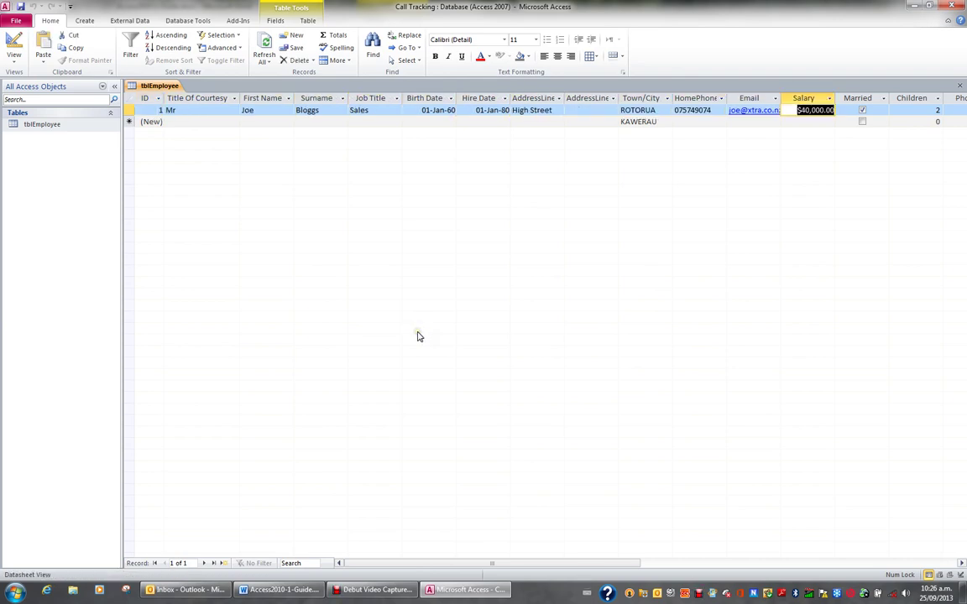
{"action": "type", "text": "10000"}
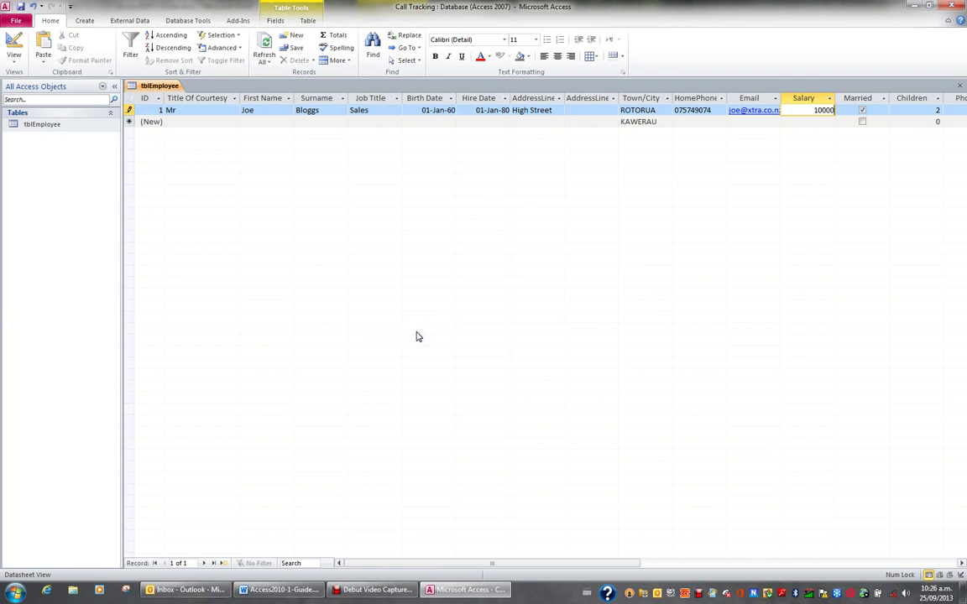
{"action": "key", "text": "Tab"}
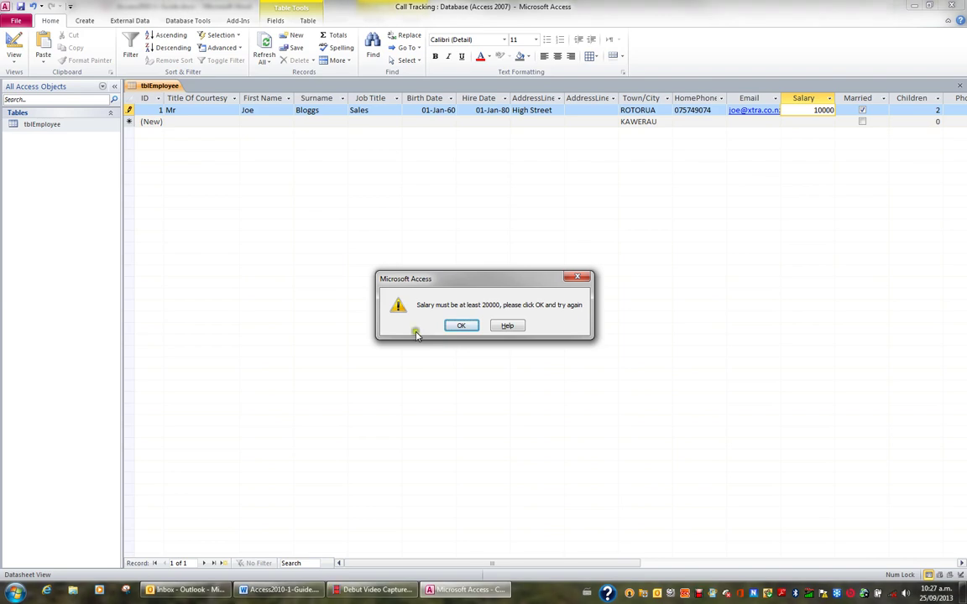
{"action": "left_click", "coordinate": [454, 329]}
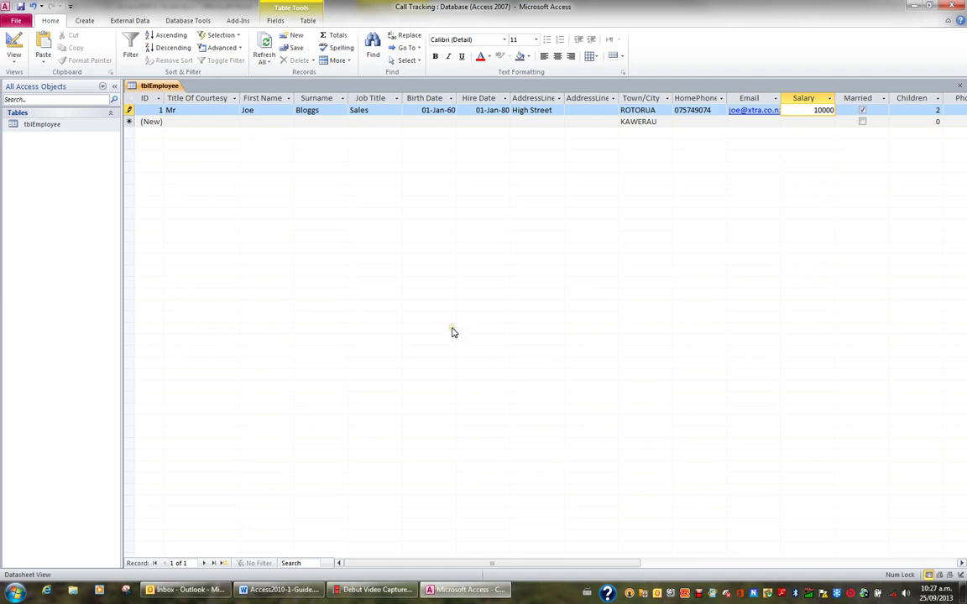
{"action": "key", "text": "Escape"}
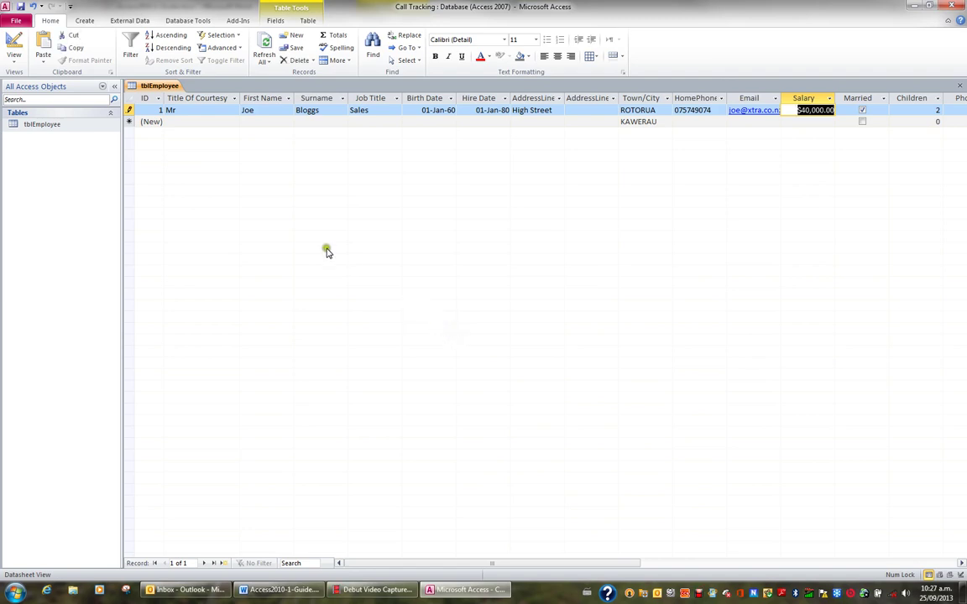
Return to Design view and give the HireDate field the validation rule <=Date().
{"action": "left_click", "coordinate": [11, 42]}
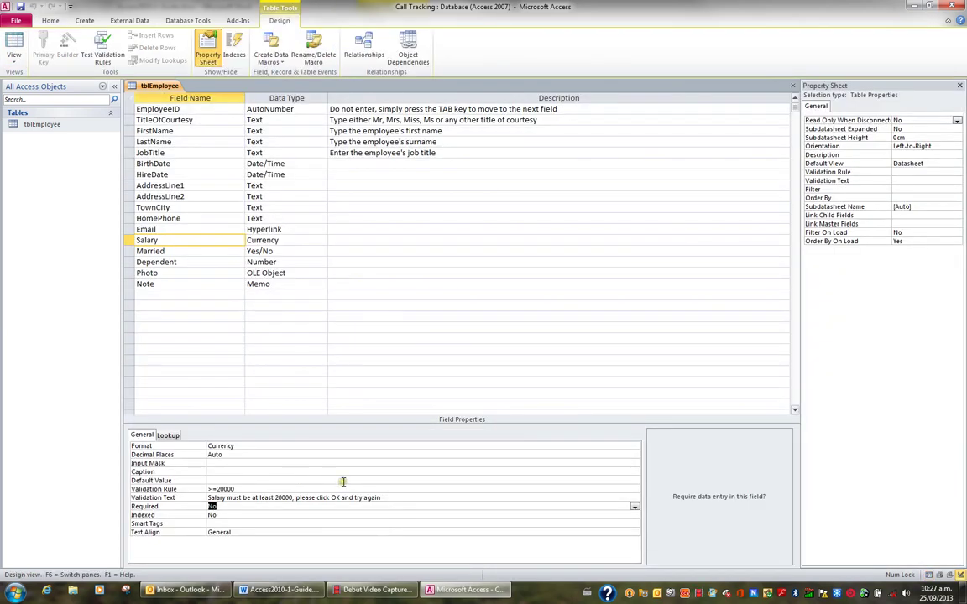
{"action": "left_click", "coordinate": [173, 175]}
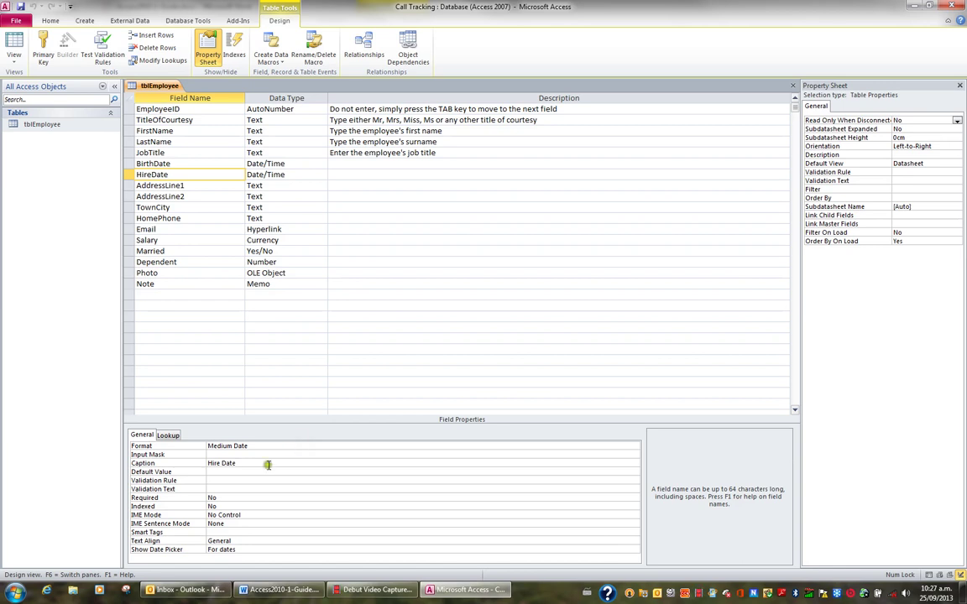
{"action": "left_click", "coordinate": [236, 480]}
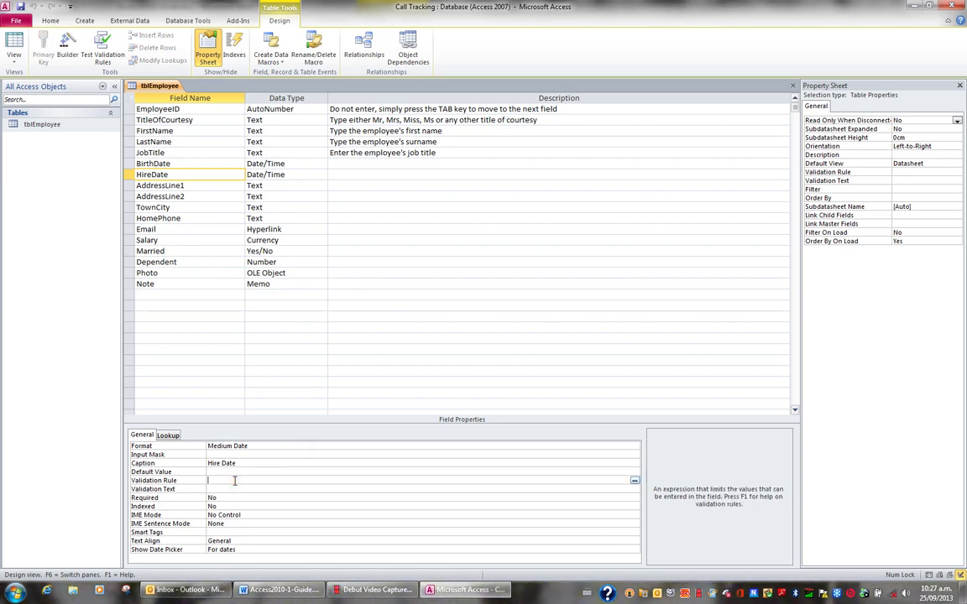
{"action": "type", "text": "<=Date"}
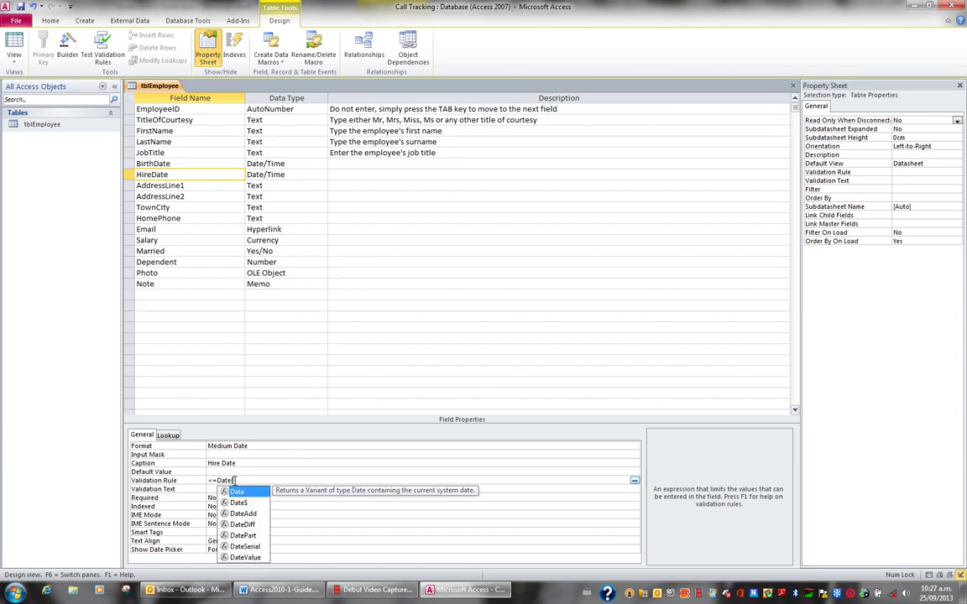
{"action": "type", "text": "("}
{"action": "key", "text": "Return"}
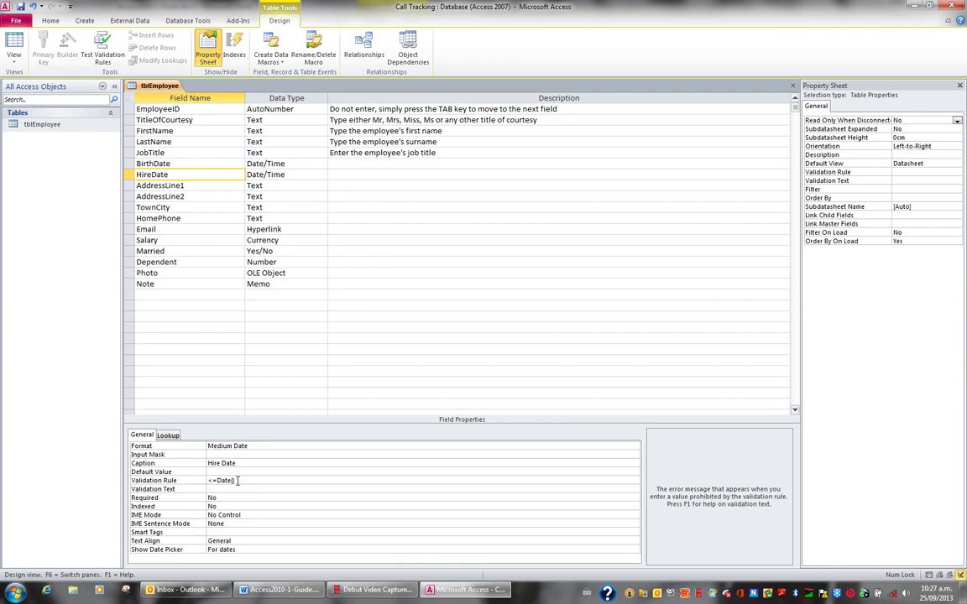
Set the HireDate field's validation text to "The date entered cannot be in the future, please re-enter".
{"action": "type", "text": "T"}
{"action": "type", "text": "date antered cannot be in the future, ple"}
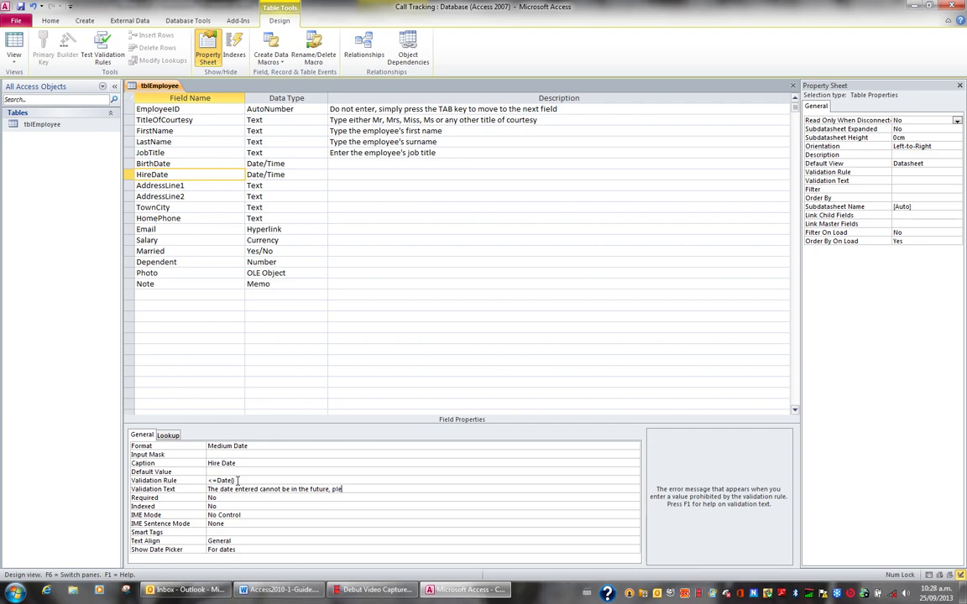
{"action": "type", "text": "ase re-enter"}
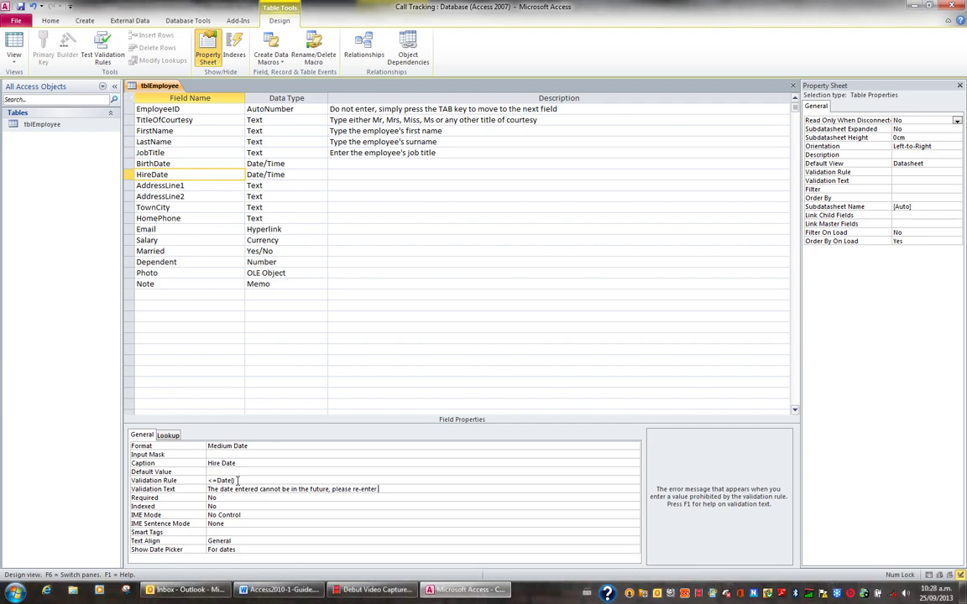
Complete the HireDate validation text by appending "the date", and save the table into Datasheet view, having existing data tested against the new rules.
{"action": "type", "text": " the date"}
{"action": "key", "text": "Return"}
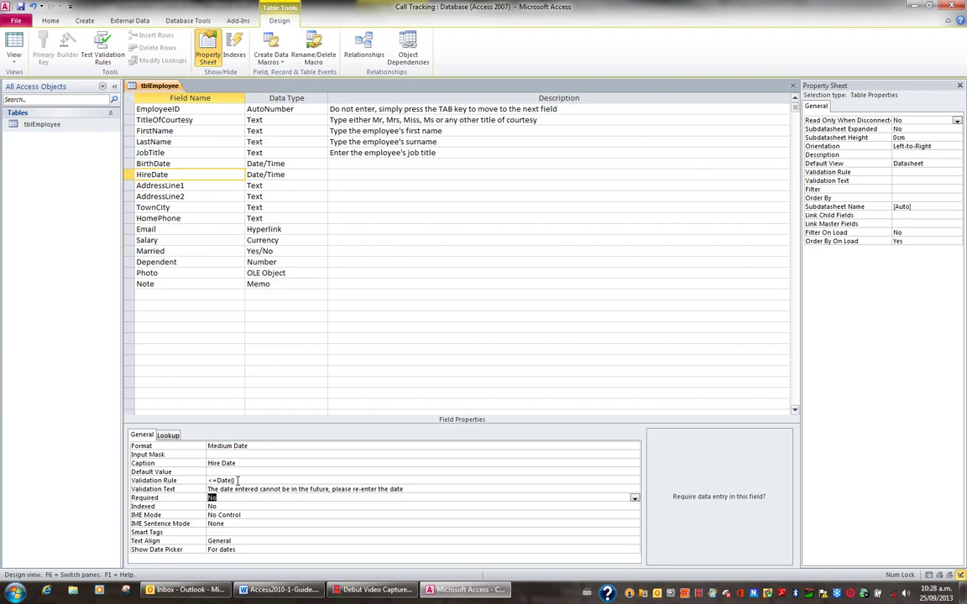
{"action": "left_click", "coordinate": [13, 45]}
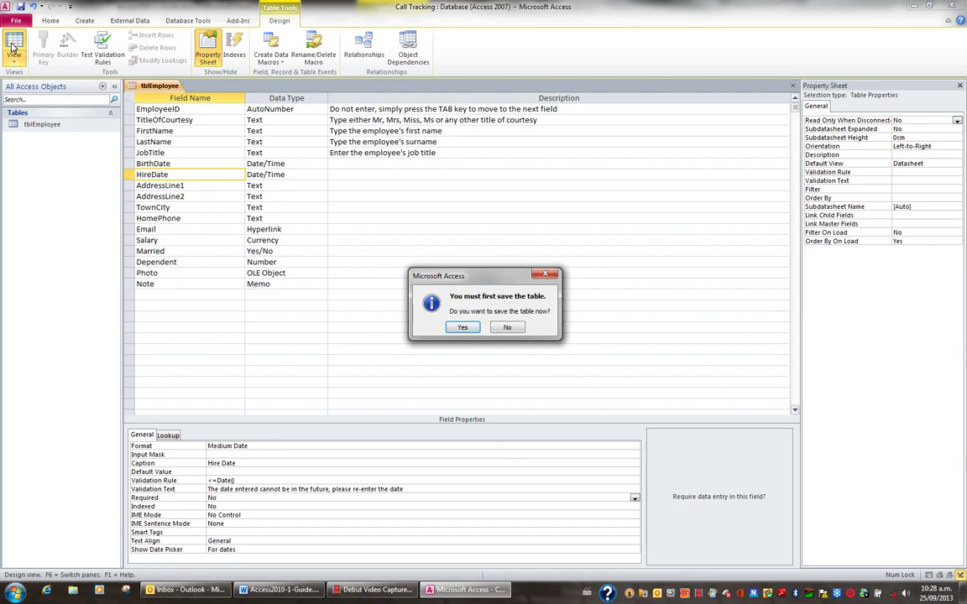
{"action": "left_click", "coordinate": [469, 327]}
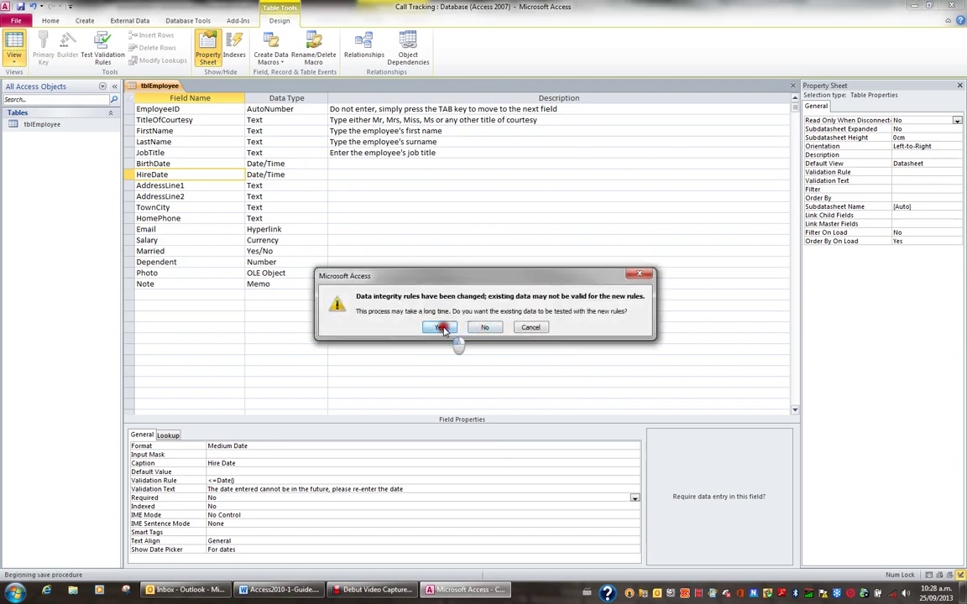
{"action": "left_click", "coordinate": [440, 328]}
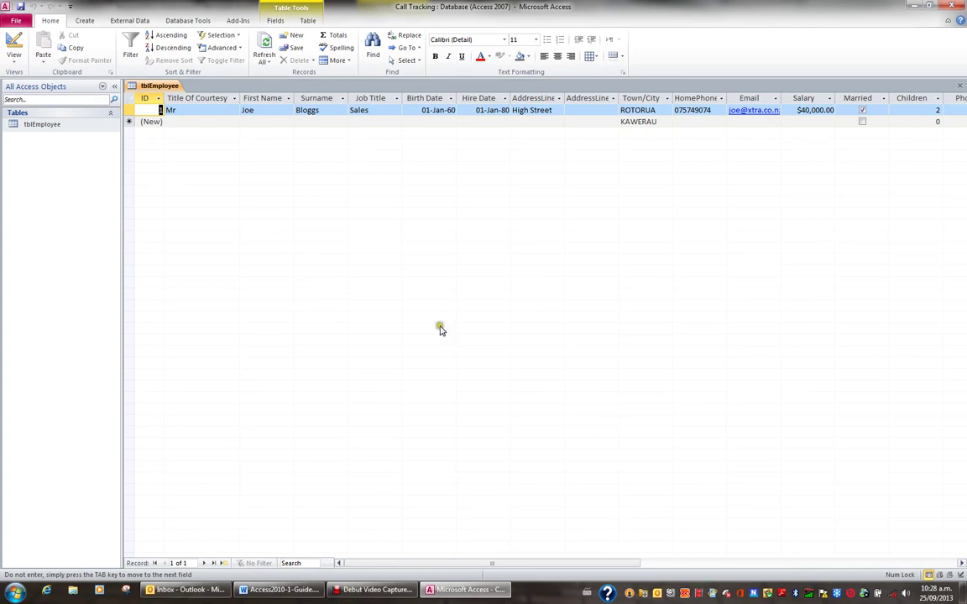
Test the hire date validation by entering 20/12/14 as the existing record's Hire Date, and cancel the entry.
{"action": "key", "text": "Tab"}
{"action": "key", "text": "Tab"}
{"action": "key", "text": "Tab"}
{"action": "key", "text": "Tab"}
{"action": "key", "text": "Tab"}
{"action": "key", "text": "Tab"}
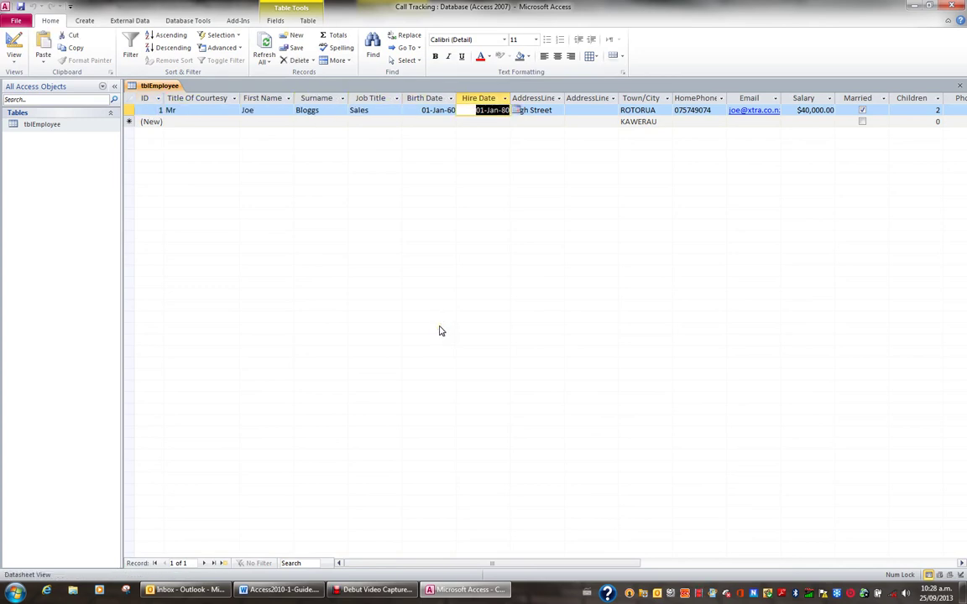
{"action": "type", "text": "20/12/"}
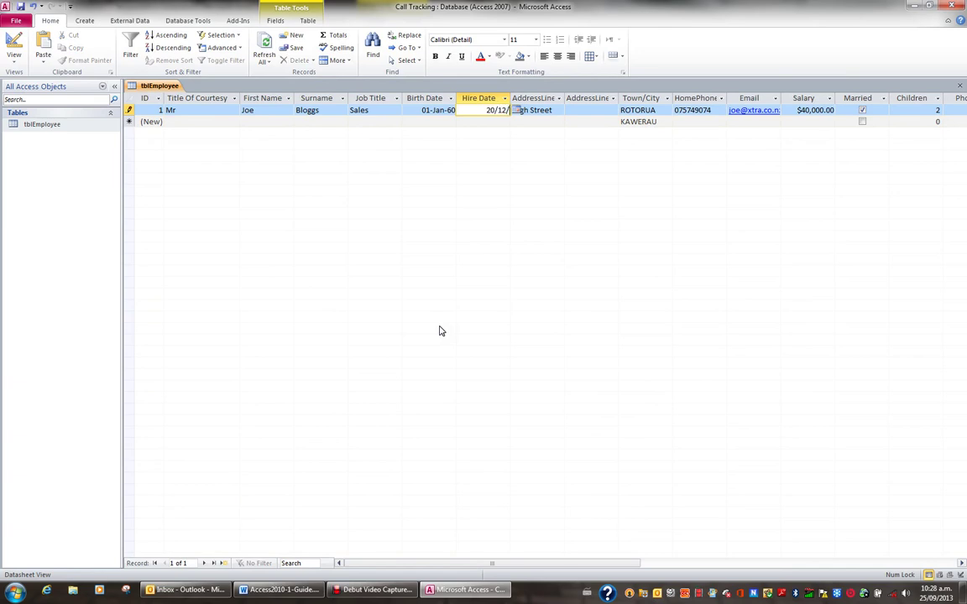
{"action": "type", "text": "14"}
{"action": "key", "text": "Tab"}
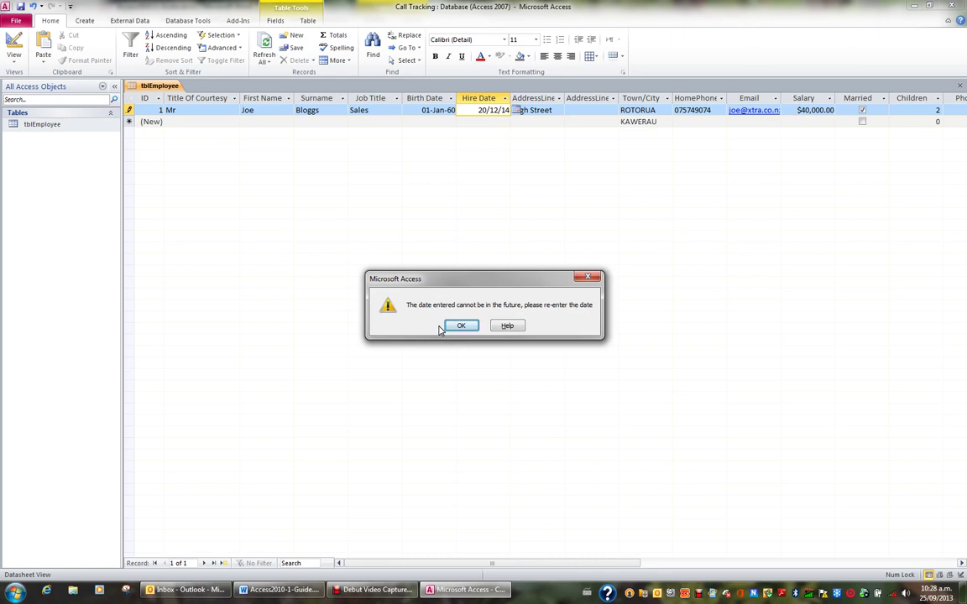
{"action": "left_click", "coordinate": [460, 328]}
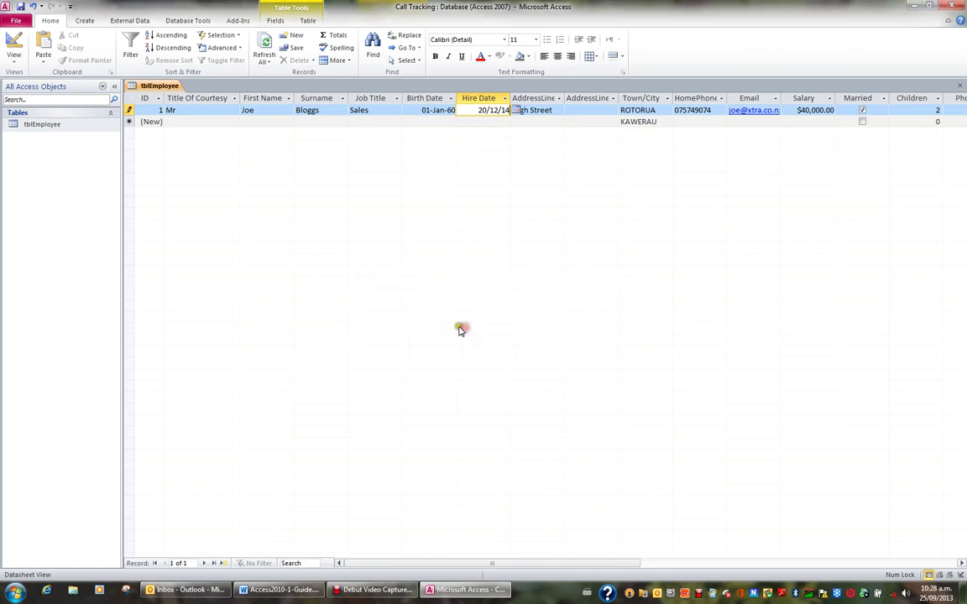
{"action": "key", "text": "Escape"}
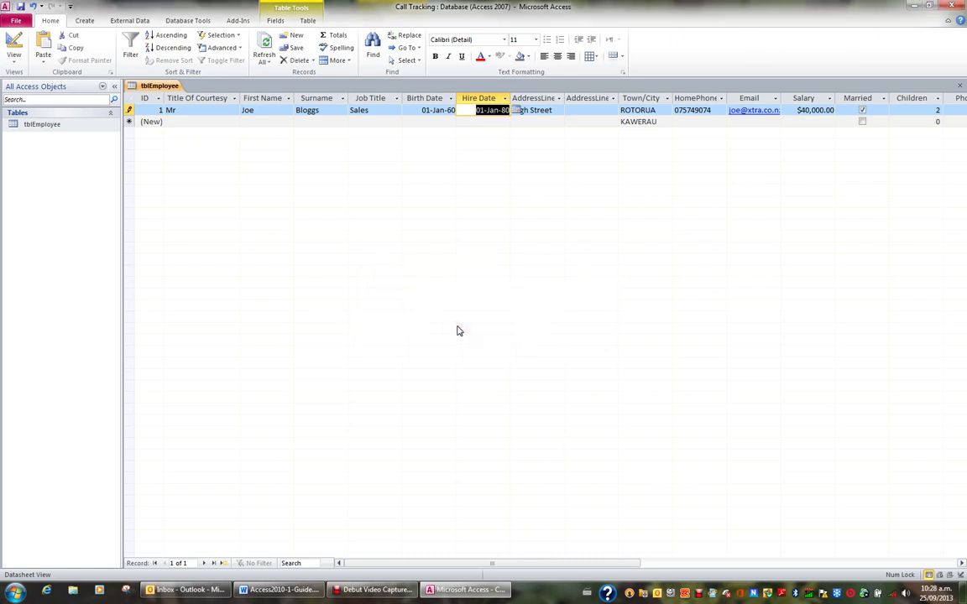
Return tblEmployee to Design view.
{"action": "left_click", "coordinate": [14, 42]}
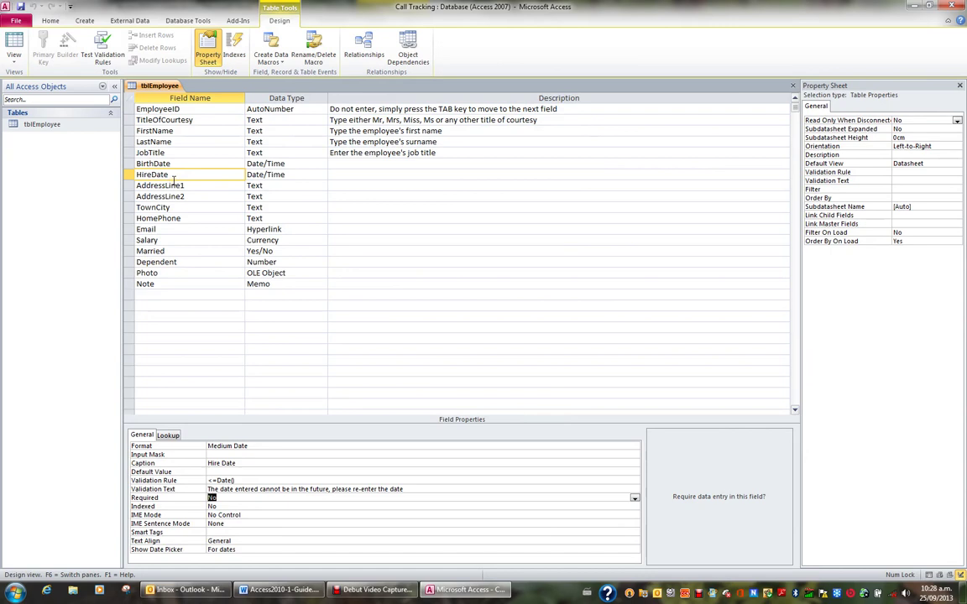